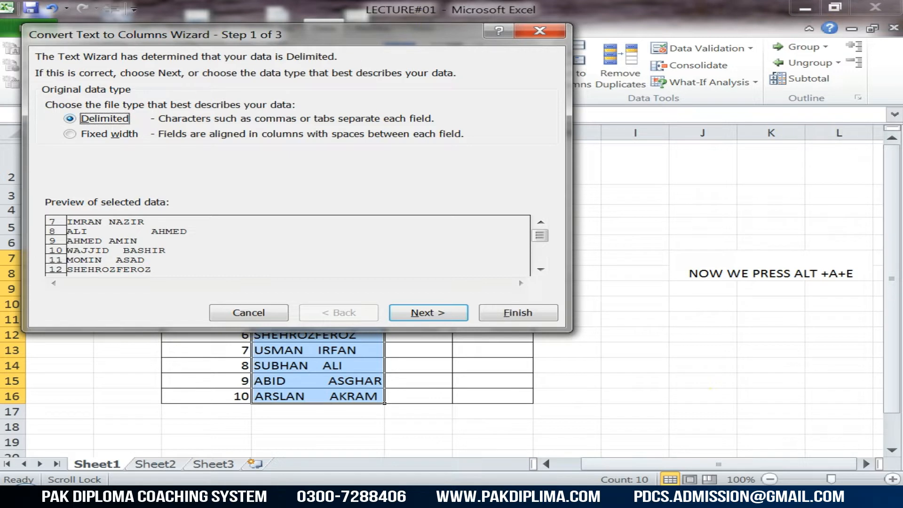
- Set the text conversion to Fixed width with one column break at about position 6, between first names and surnames
{"action": "left_click", "coordinate": [85, 137]}
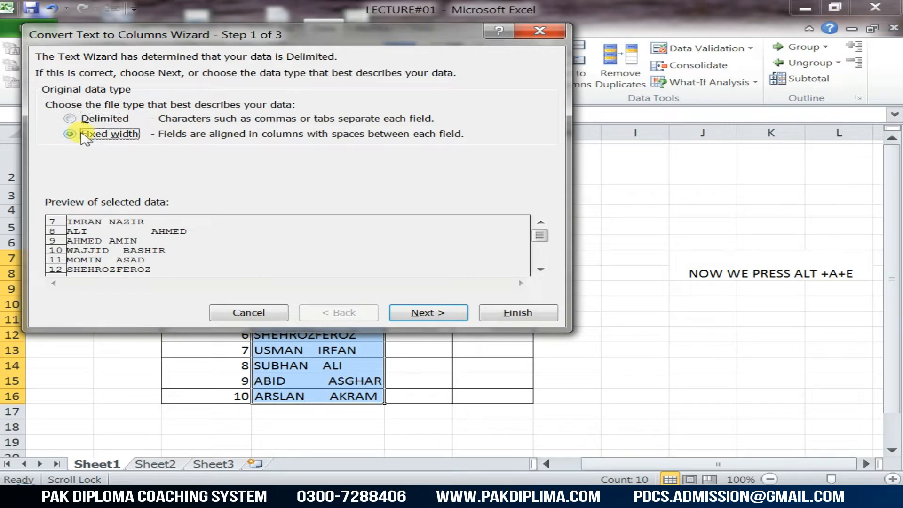
{"action": "left_click", "coordinate": [429, 313]}
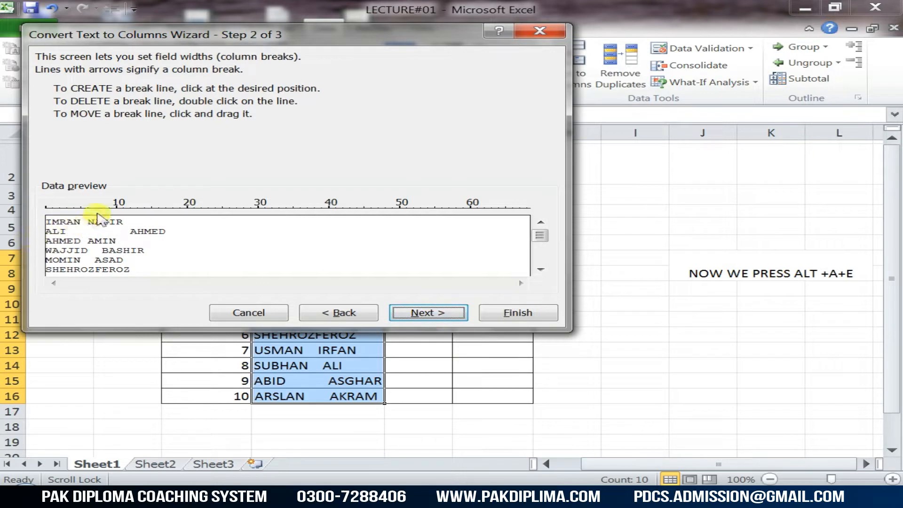
{"action": "left_click_drag", "start_coordinate": [116, 207], "coordinate": [87, 207]}
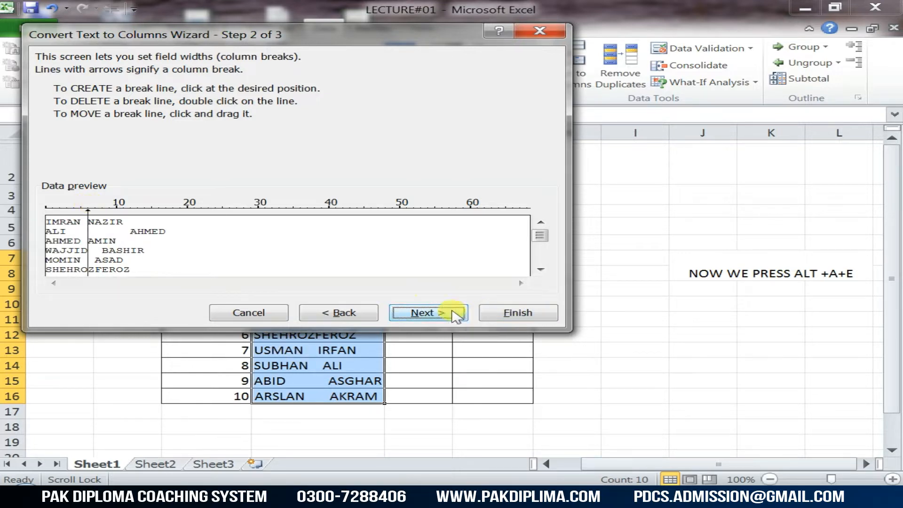
{"action": "left_click", "coordinate": [428, 313]}
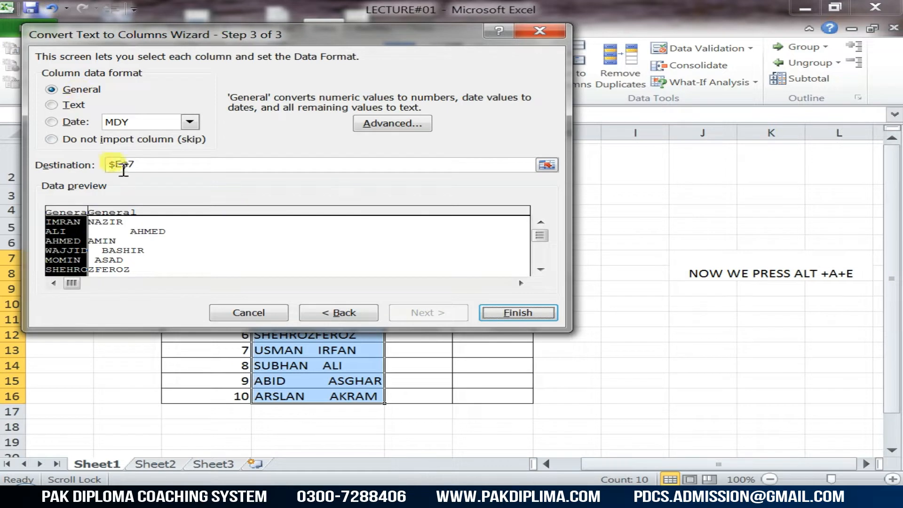
- Set the conversion's destination to cell F7 and finish the split, replacing the contents of the destination cells
{"action": "left_click_drag", "start_coordinate": [138, 166], "coordinate": [90, 161]}
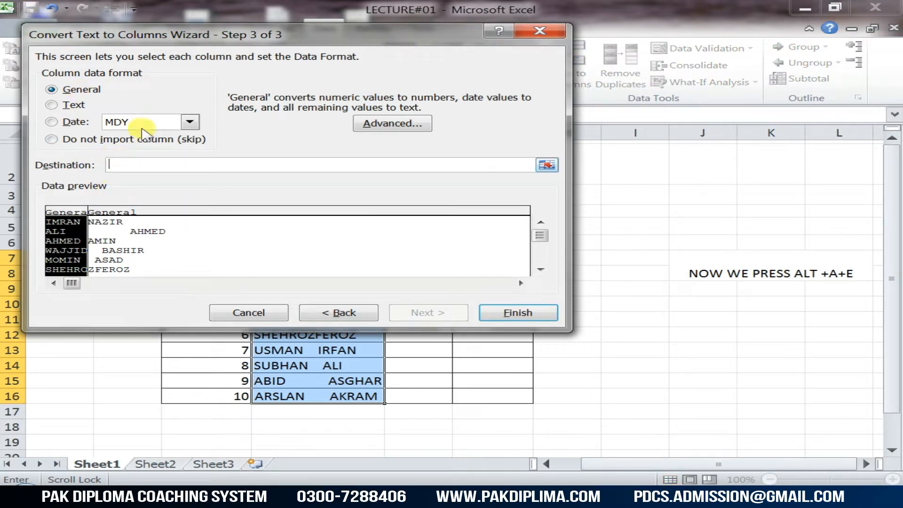
{"action": "left_click_drag", "start_coordinate": [232, 33], "coordinate": [365, 482]}
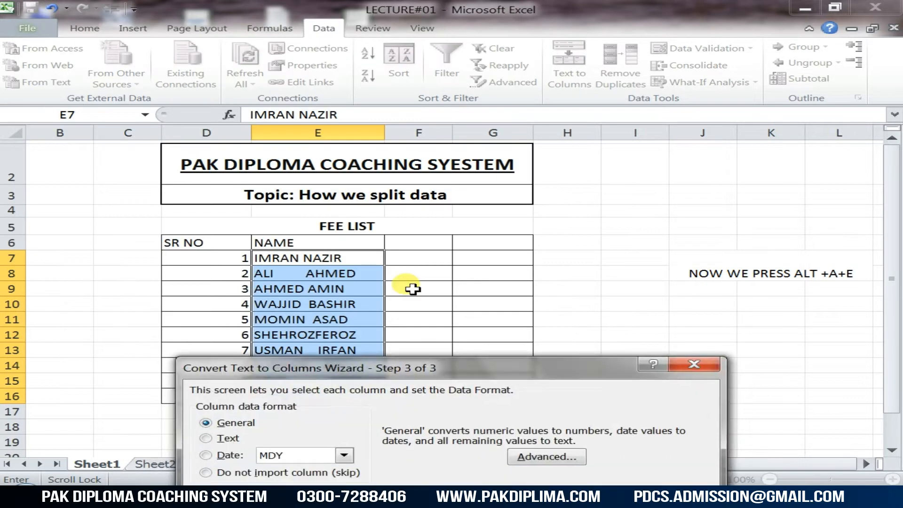
{"action": "left_click", "coordinate": [410, 257]}
{"action": "left_click_drag", "start_coordinate": [425, 382], "coordinate": [397, 34]}
{"action": "left_click", "coordinate": [656, 324]}
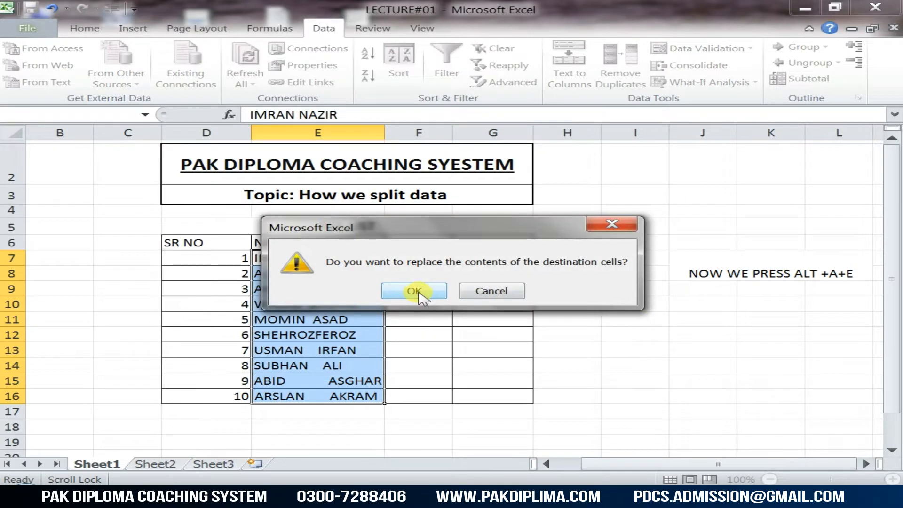
{"action": "left_click", "coordinate": [414, 291]}
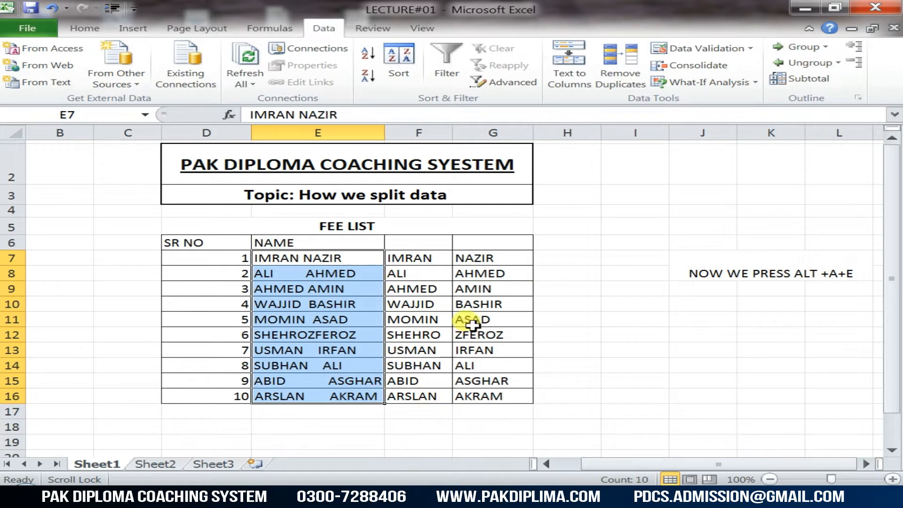
- Correct the split name in row 12 by removing the leading Z from G12 and adding Z at the end of F12
{"action": "left_click", "coordinate": [463, 335]}
{"action": "double_click", "coordinate": [462, 335]}
{"action": "key", "text": "BackSpace"}
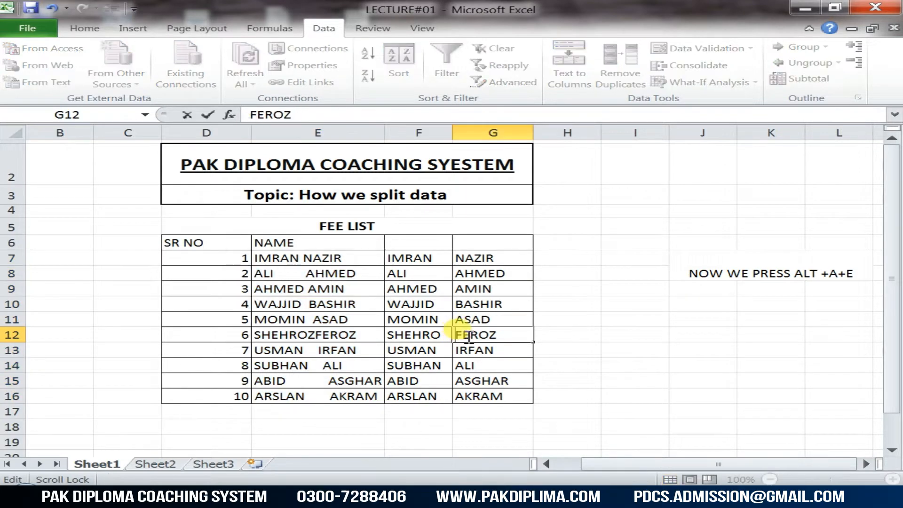
{"action": "left_click", "coordinate": [444, 337]}
{"action": "double_click", "coordinate": [443, 336]}
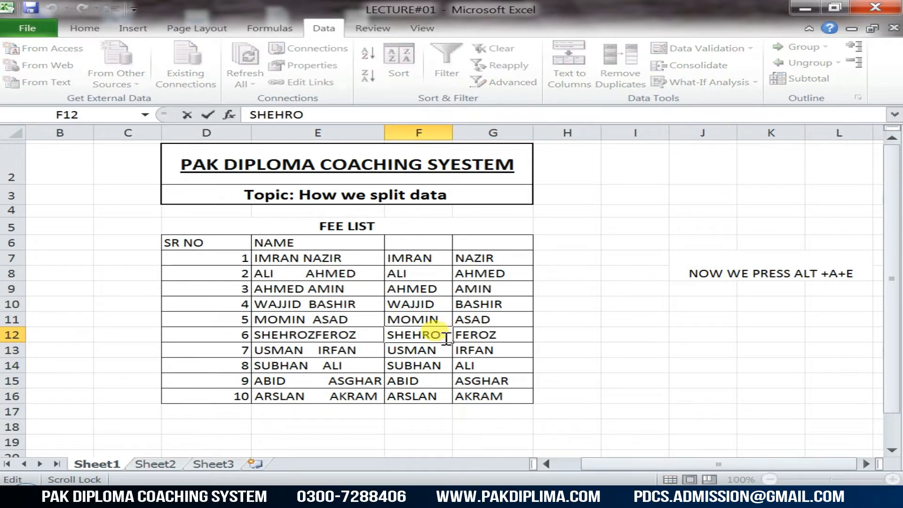
{"action": "type", "text": "Z"}
{"action": "left_click", "coordinate": [595, 378]}
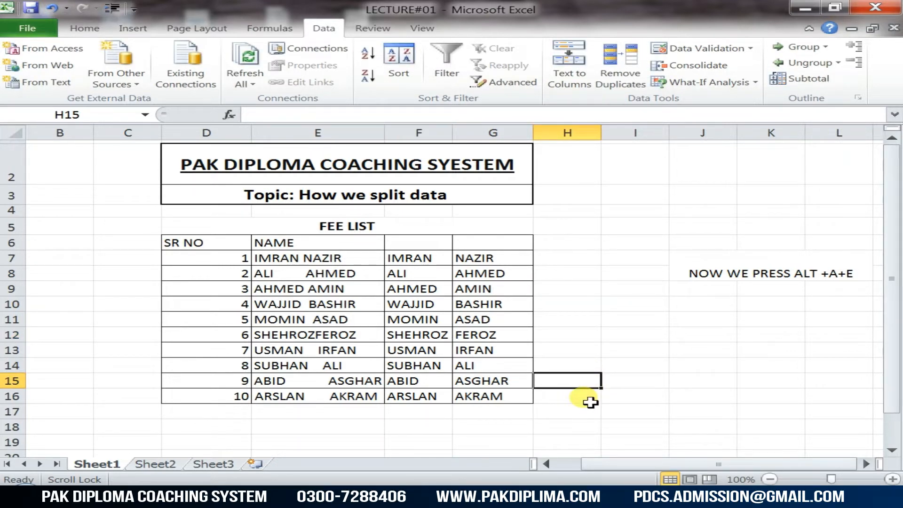
- Merge and centre cells J9:L10 and enter the note "NOW WE REPEAT IT"
{"action": "left_click_drag", "start_coordinate": [696, 290], "coordinate": [858, 308]}
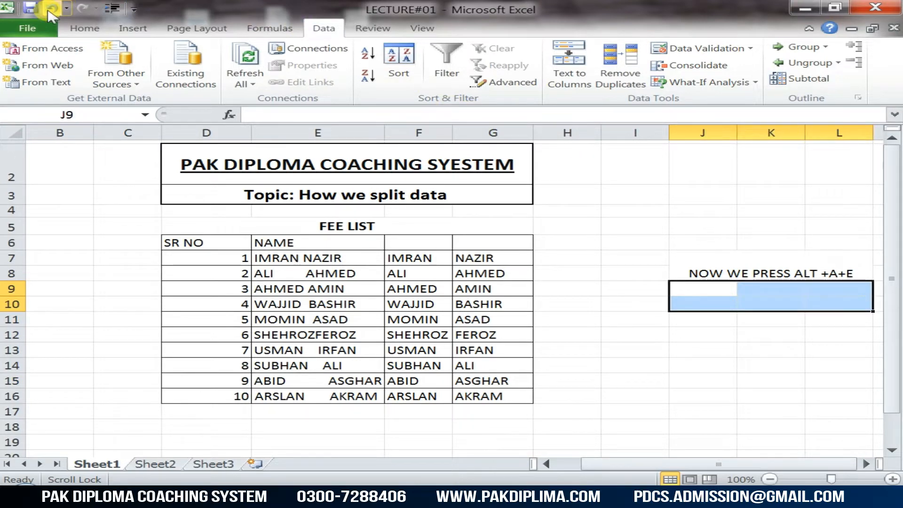
{"action": "left_click", "coordinate": [82, 28]}
{"action": "left_click", "coordinate": [416, 77]}
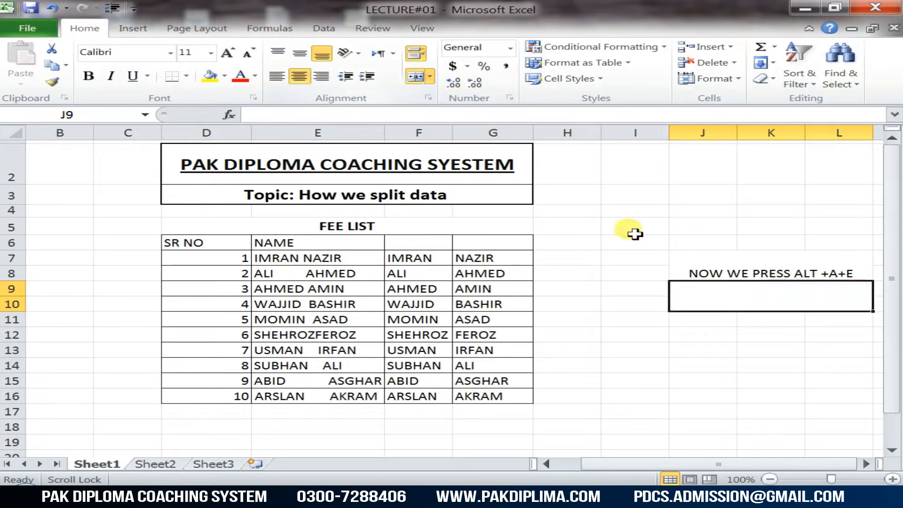
{"action": "double_click", "coordinate": [725, 303]}
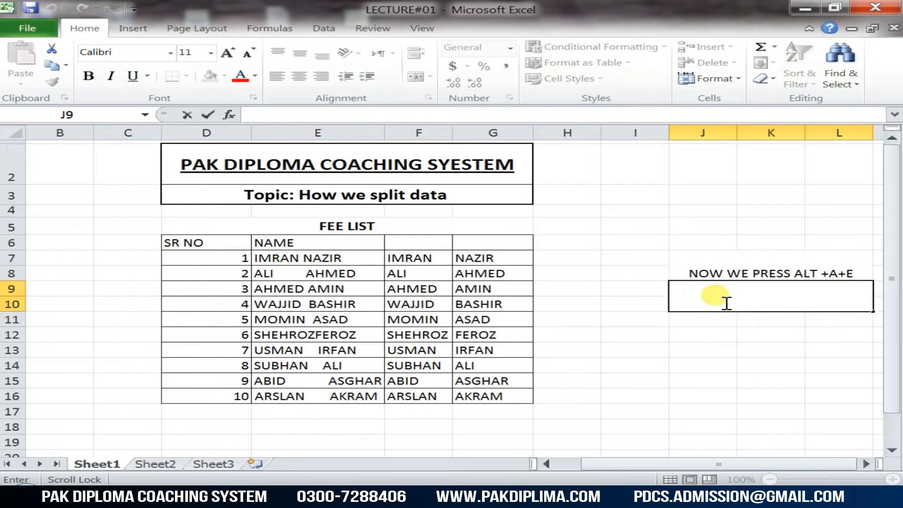
{"action": "type", "text": "NOW WE "}
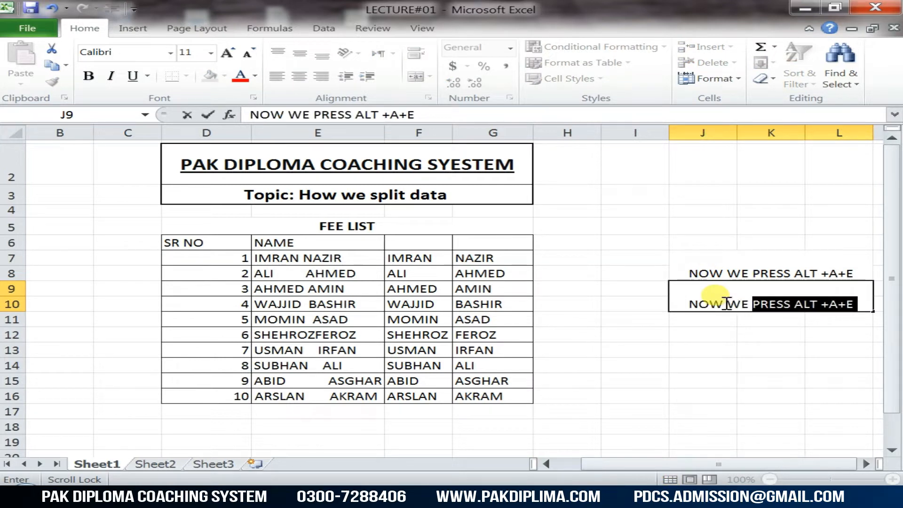
{"action": "type", "text": "REPEA"}
{"action": "key", "text": "BackSpace"}
{"action": "type", "text": "EAT"}
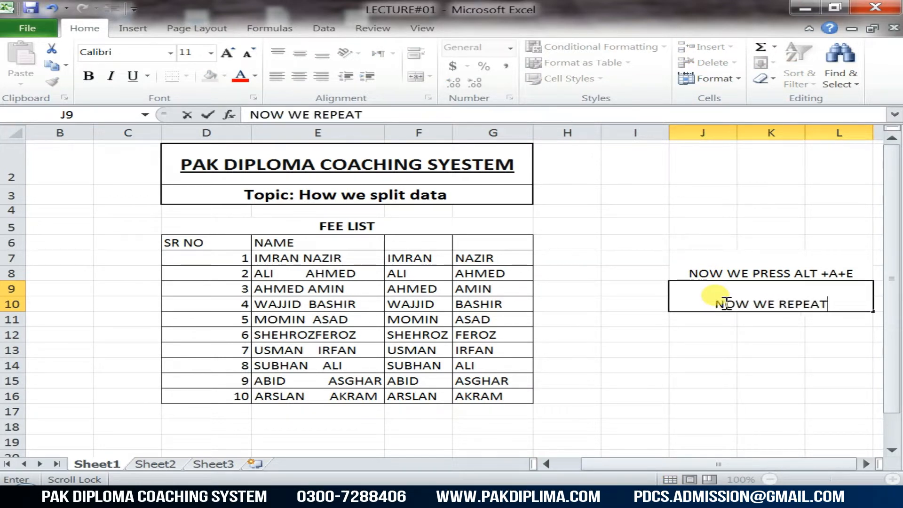
{"action": "type", "text": " IT"}
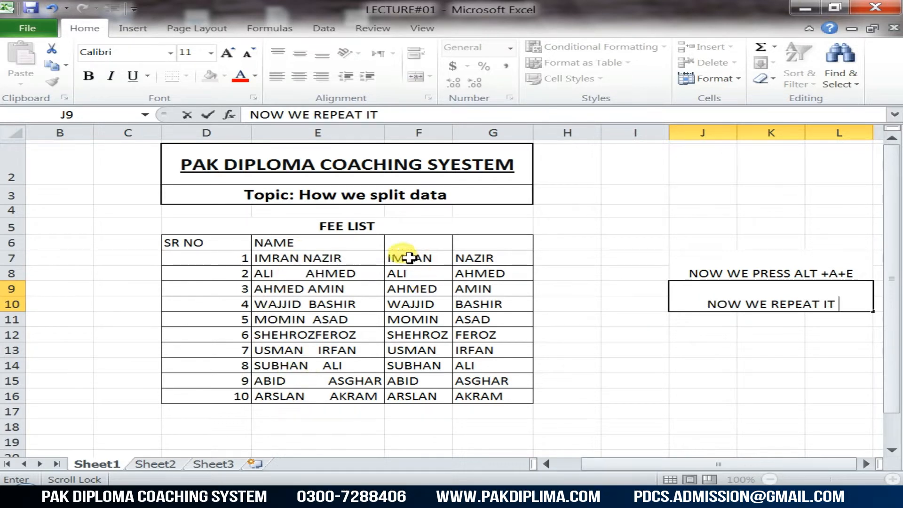
- Clear the split first names and surnames from cells F7:G16
{"action": "left_click_drag", "start_coordinate": [490, 426], "coordinate": [489, 412]}
{"action": "left_click_drag", "start_coordinate": [413, 256], "coordinate": [489, 392]}
{"action": "key", "text": "Delete"}
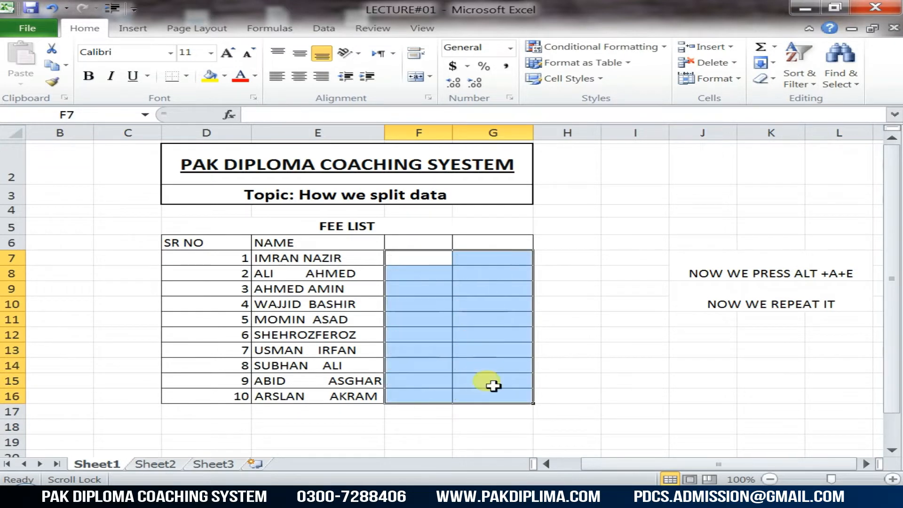
- Start Text to Columns on the names in E7:E16, using Fixed width with a column break at about position 6
{"action": "left_click_drag", "start_coordinate": [288, 258], "coordinate": [321, 400]}
{"action": "key", "text": "alt+a"}
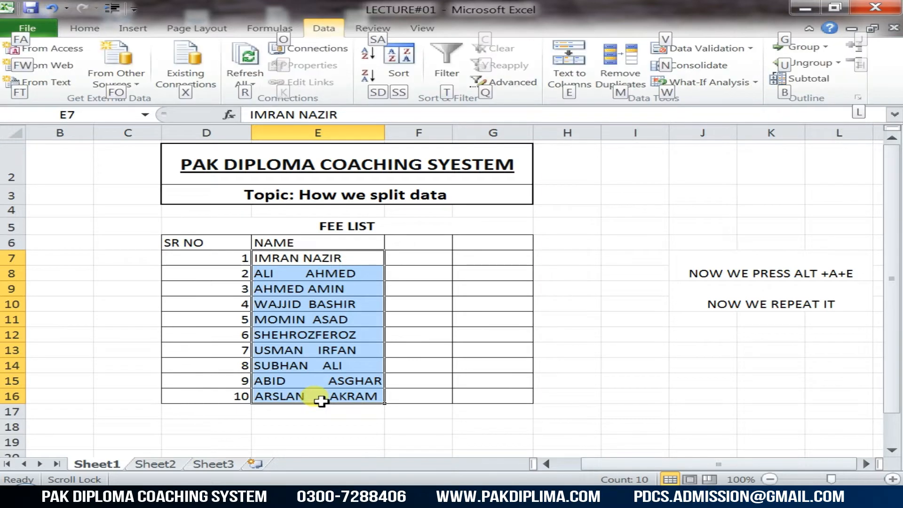
{"action": "key", "text": "e"}
{"action": "left_click", "coordinate": [224, 142]}
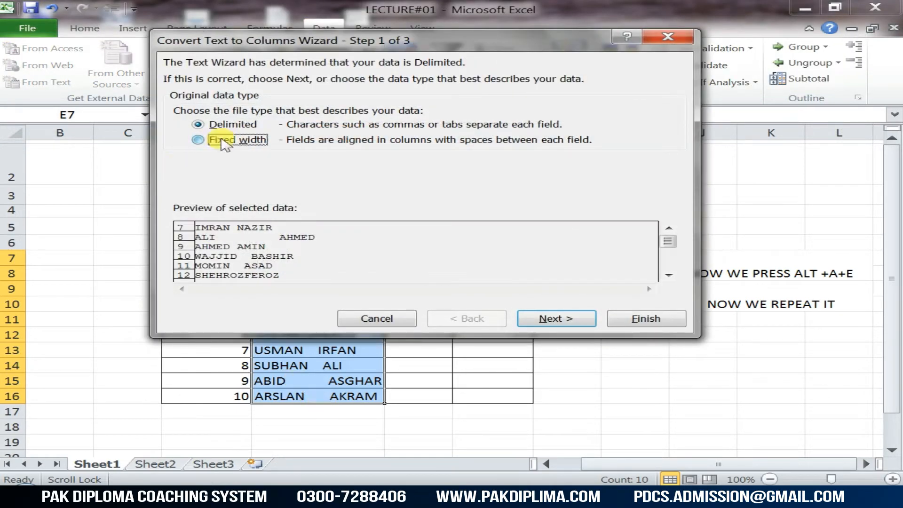
{"action": "left_click", "coordinate": [555, 320]}
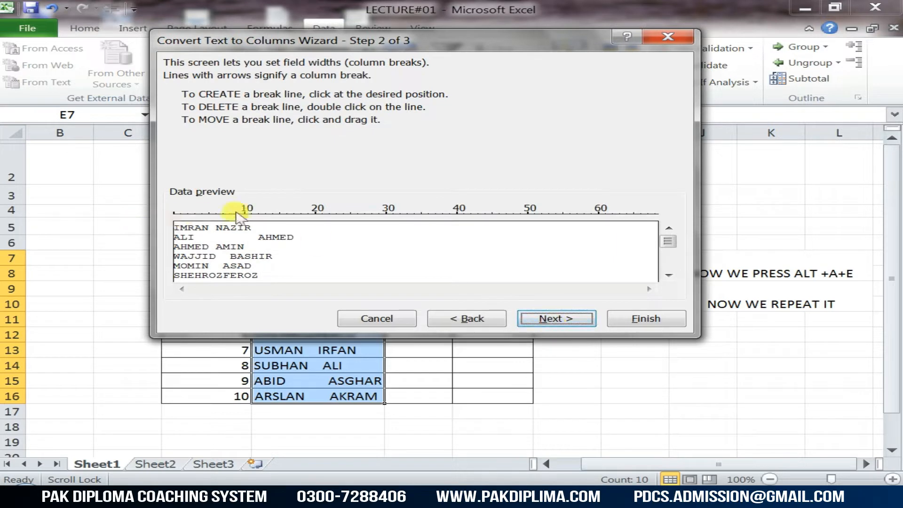
{"action": "left_click_drag", "start_coordinate": [245, 216], "coordinate": [216, 212]}
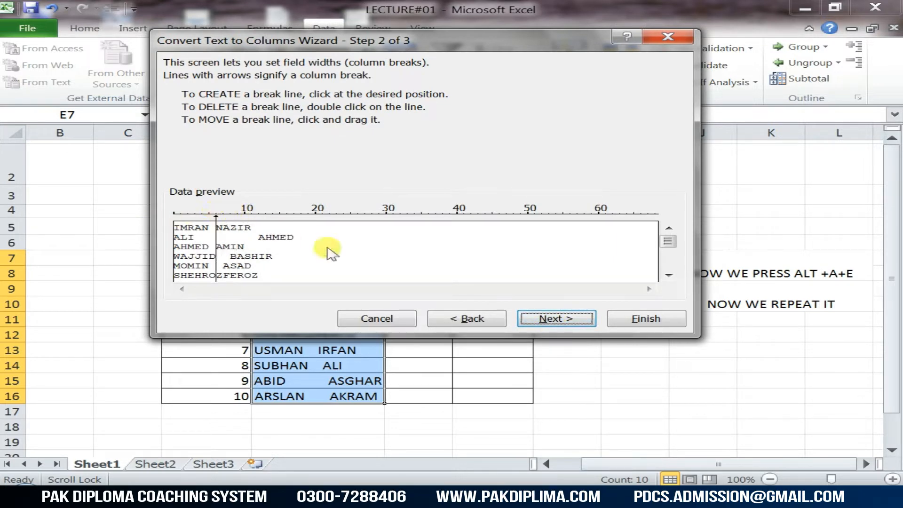
{"action": "left_click", "coordinate": [564, 318]}
- Replace the conversion's destination with cell F7 and complete the split, accepting replacement of the destination cells
{"action": "left_click_drag", "start_coordinate": [269, 169], "coordinate": [218, 170]}
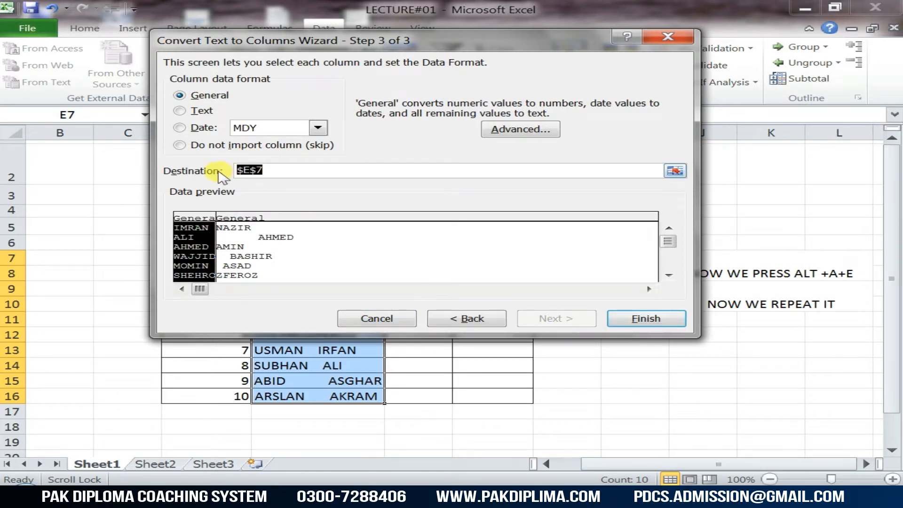
{"action": "key", "text": "BackSpace"}
{"action": "left_click_drag", "start_coordinate": [394, 40], "coordinate": [337, 334]}
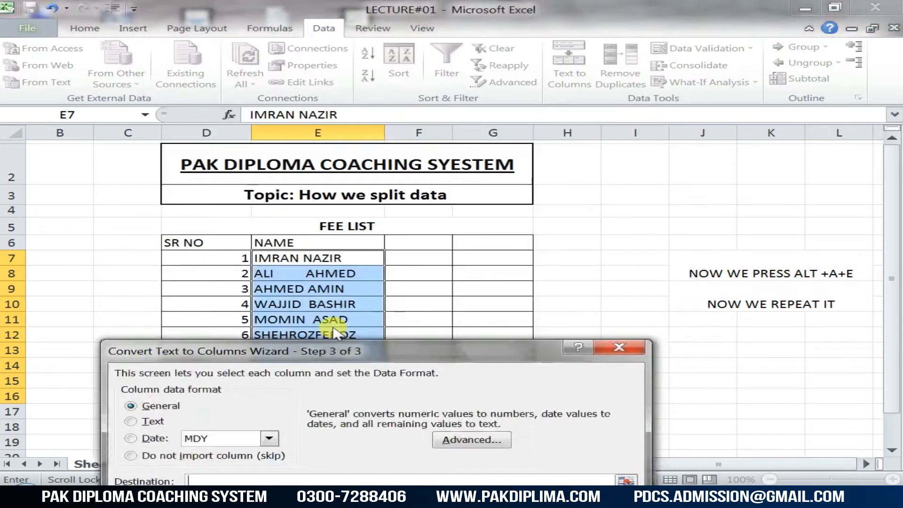
{"action": "left_click", "coordinate": [409, 257]}
{"action": "left_click_drag", "start_coordinate": [413, 338], "coordinate": [403, 47]}
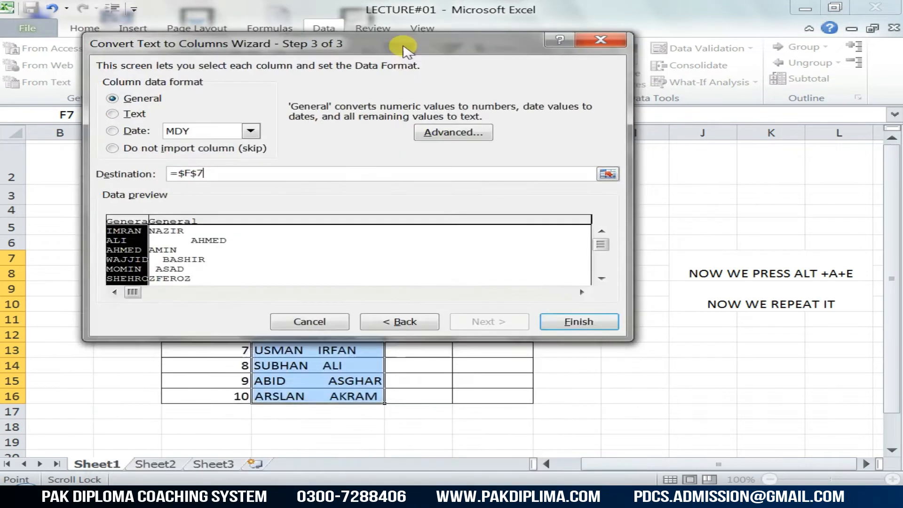
{"action": "left_click", "coordinate": [578, 328]}
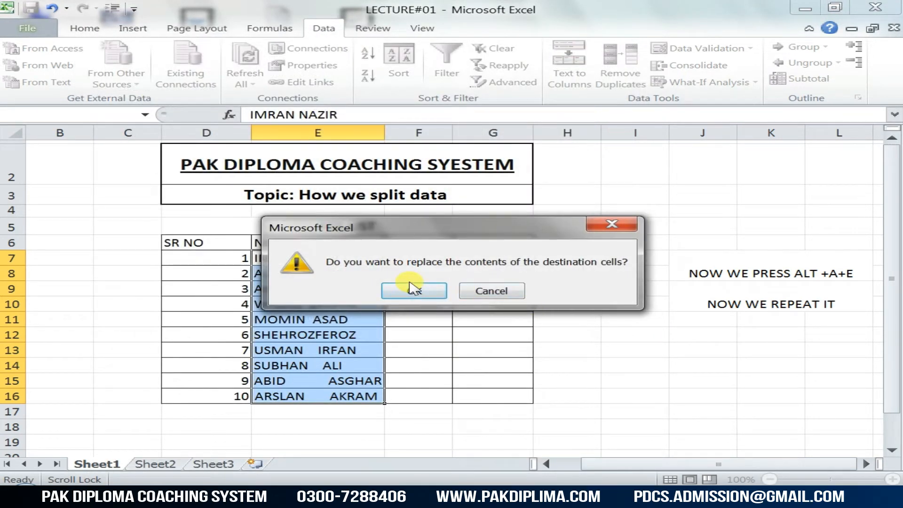
{"action": "left_click", "coordinate": [409, 288]}
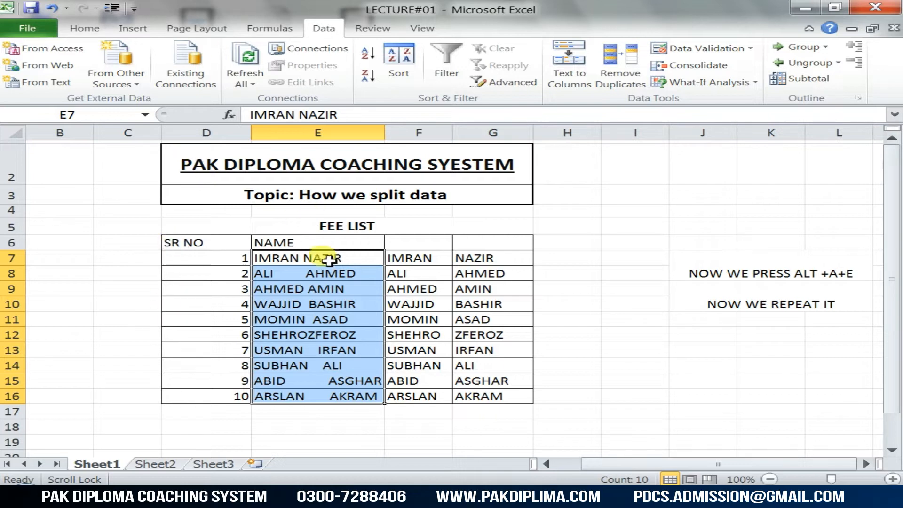
- Clear the cell range E7:G17 and enter "SATLIGHT TOWN, CHINIOT" in E7
{"action": "left_click_drag", "start_coordinate": [302, 258], "coordinate": [474, 408]}
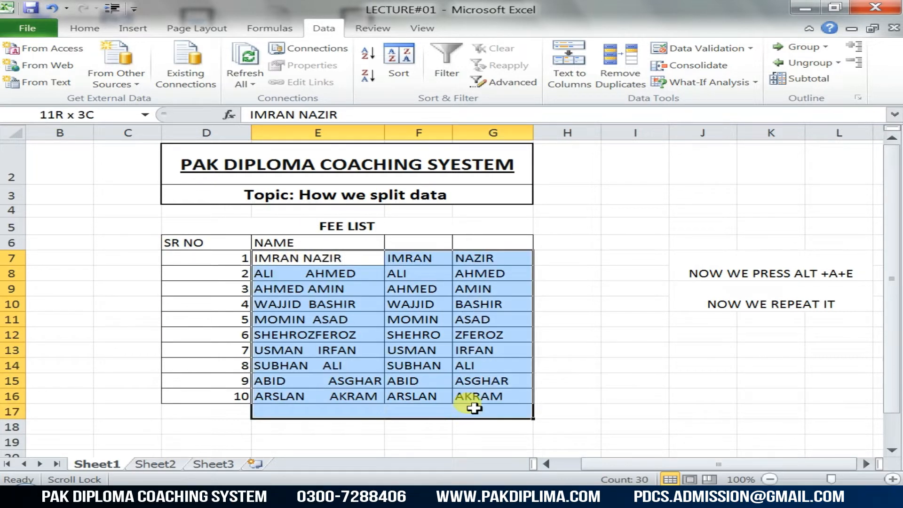
{"action": "key", "text": "Delete"}
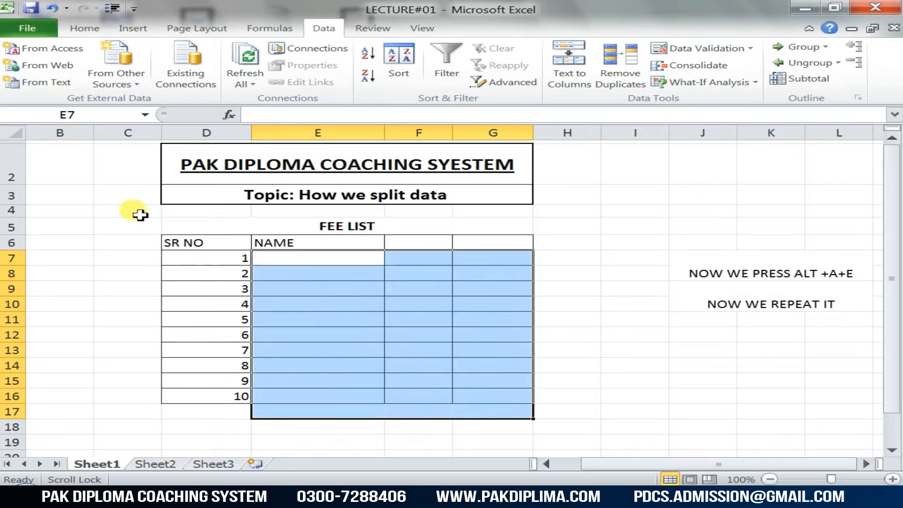
{"action": "double_click", "coordinate": [324, 260]}
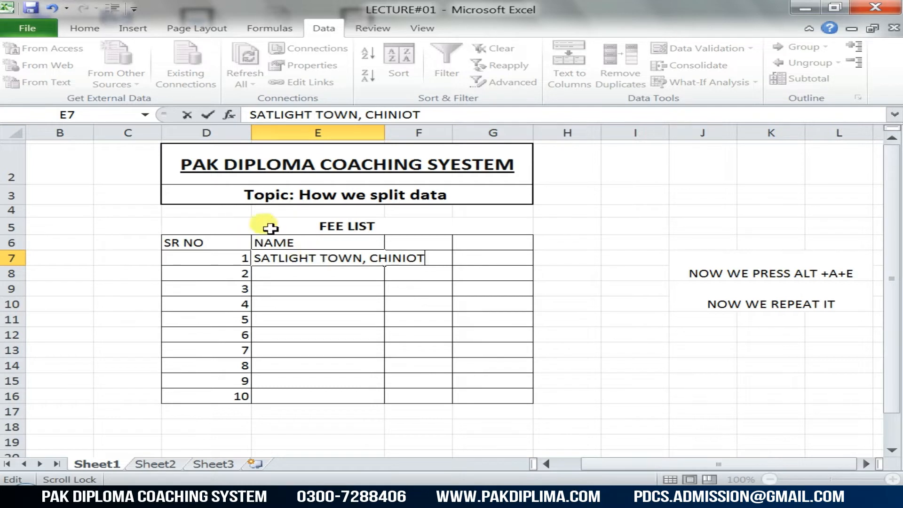
- Widen columns E and F together until the text in E7 fits inside column E
{"action": "left_click_drag", "start_coordinate": [392, 134], "coordinate": [380, 136]}
{"action": "left_click", "coordinate": [380, 135]}
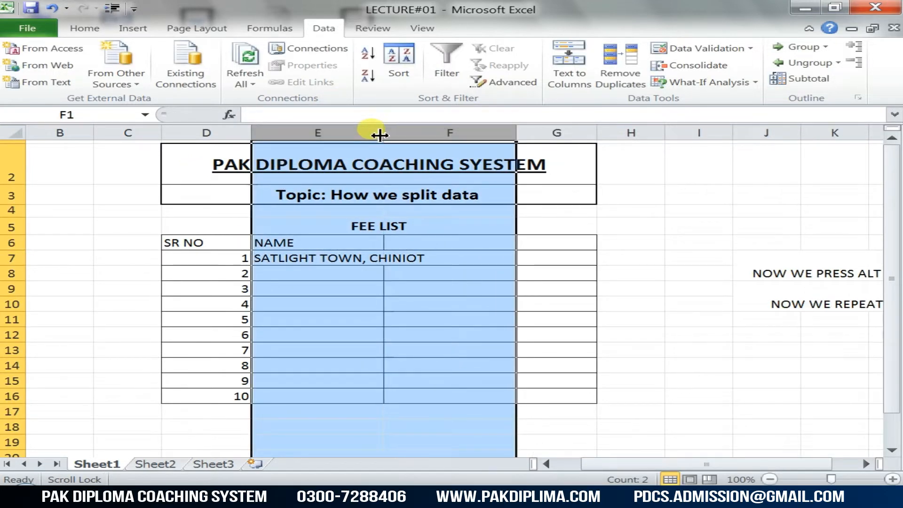
{"action": "left_click_drag", "start_coordinate": [380, 136], "coordinate": [433, 142]}
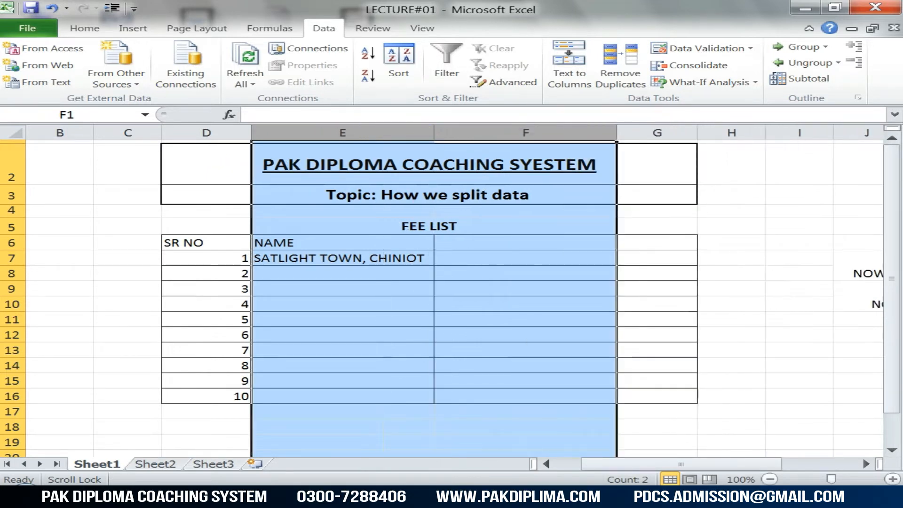
{"action": "left_click", "coordinate": [801, 412]}
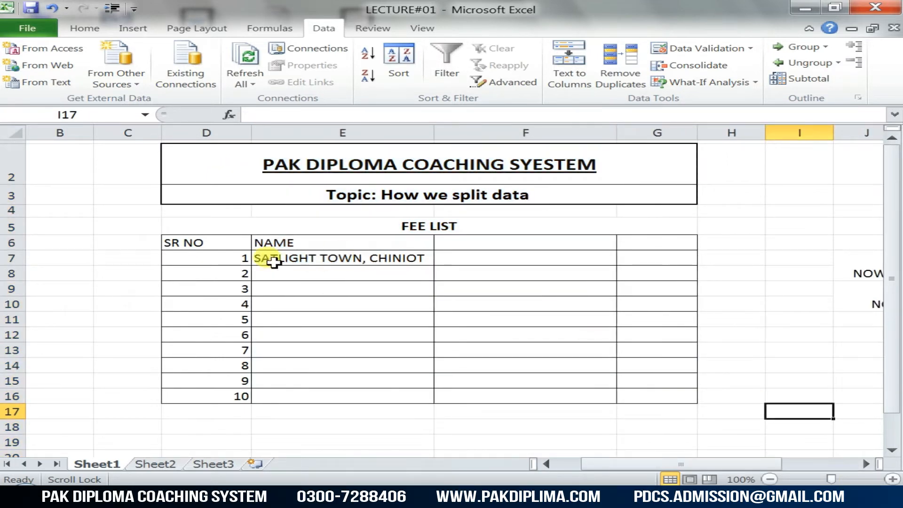
{"action": "left_click", "coordinate": [379, 258]}
{"action": "mouse_move", "coordinate": [432, 266]}
{"action": "left_mouse_down"}
{"action": "mouse_move", "coordinate": [433, 278]}
{"action": "mouse_move", "coordinate": [418, 268]}
{"action": "left_mouse_up"}
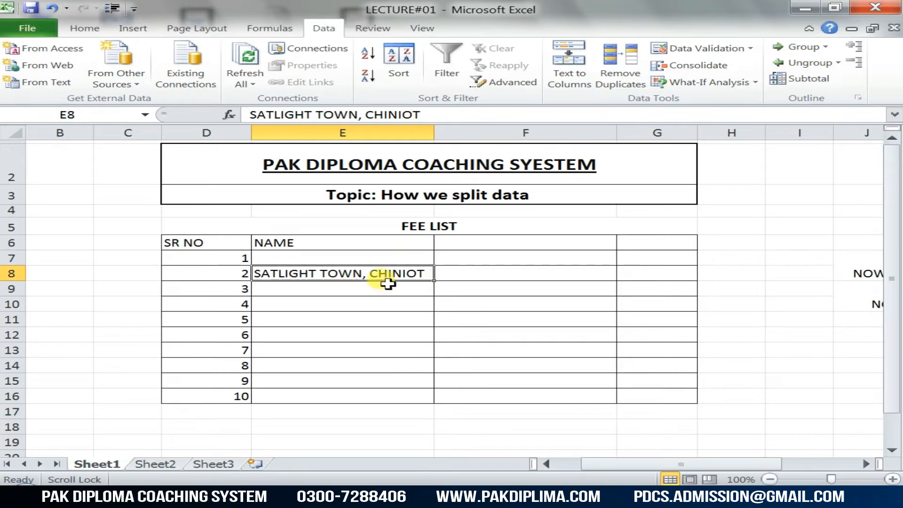
{"action": "key", "text": "ctrl+z"}
{"action": "left_click_drag", "start_coordinate": [434, 266], "coordinate": [439, 404]}
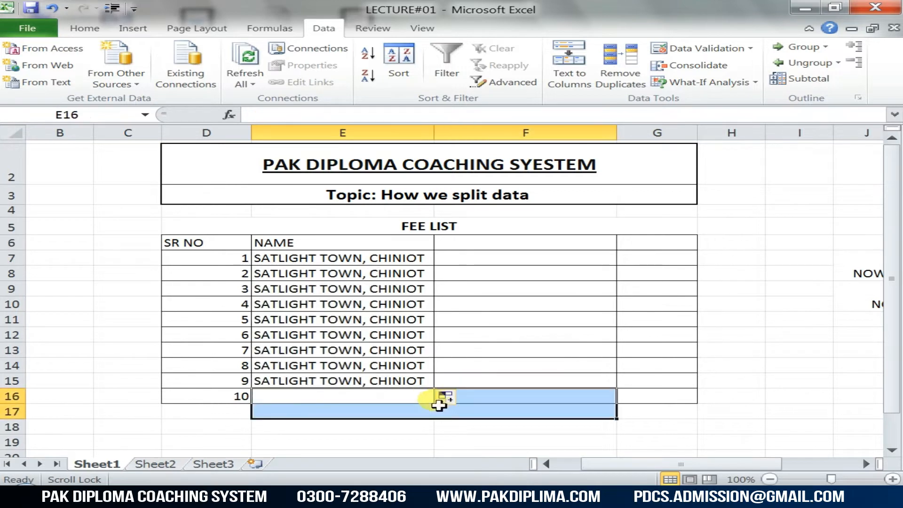
{"action": "left_click", "coordinate": [510, 441]}
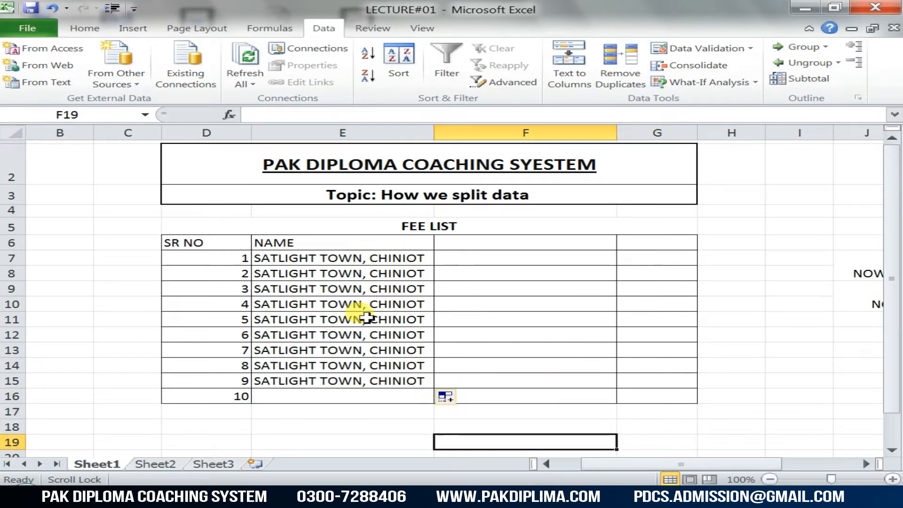
{"action": "key", "text": "ctrl+z"}
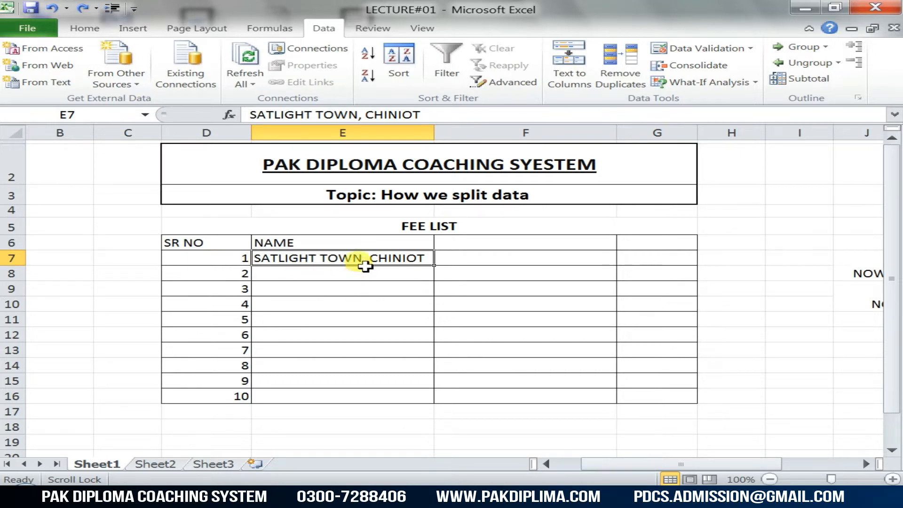
- Fill the place text in E7 down through E16
{"action": "left_click", "coordinate": [359, 285]}
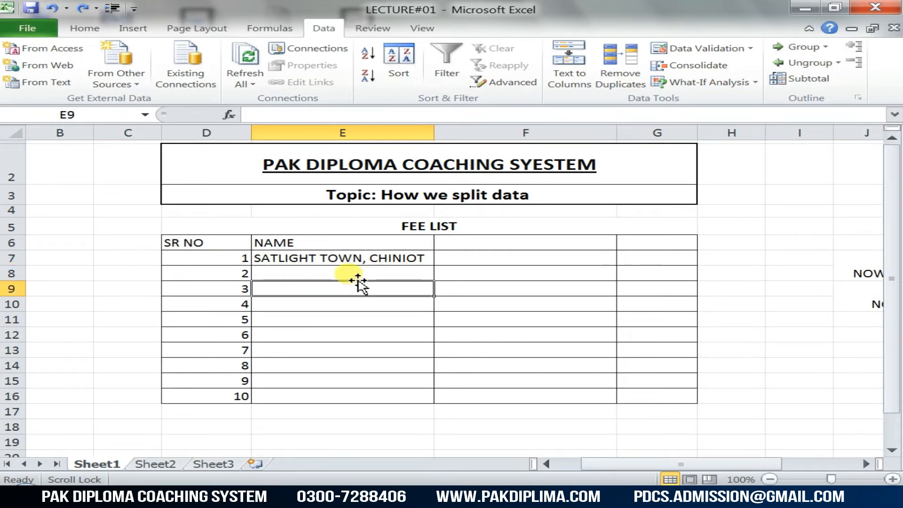
{"action": "left_click", "coordinate": [359, 274]}
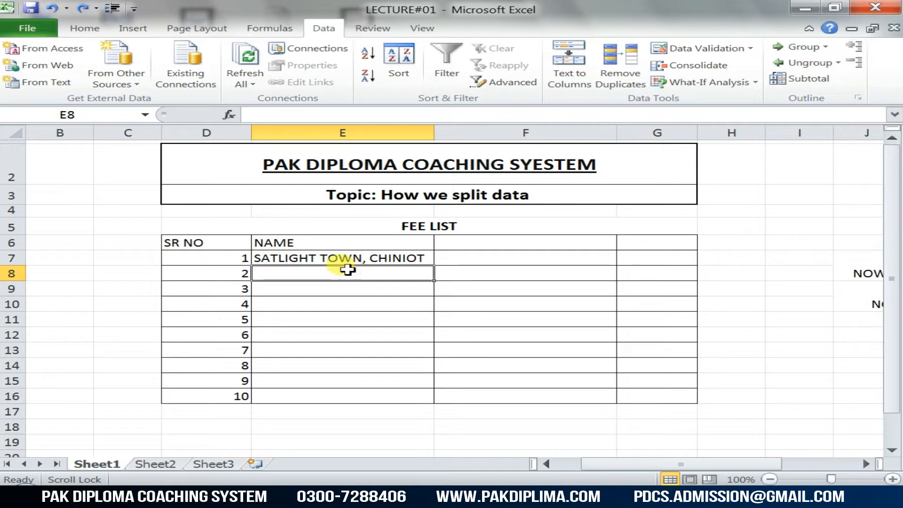
{"action": "left_click", "coordinate": [354, 258]}
{"action": "left_click_drag", "start_coordinate": [435, 265], "coordinate": [428, 399]}
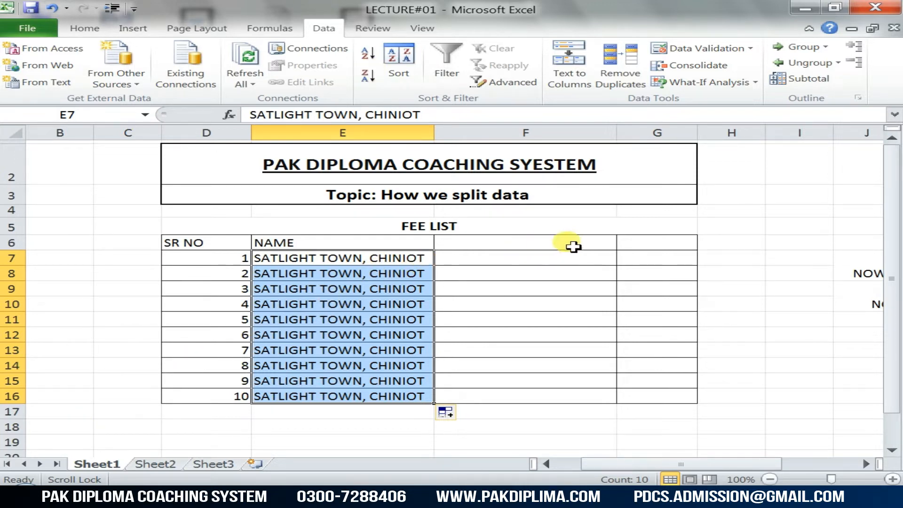
- Narrow column F to about three quarters of column E's width
{"action": "left_click", "coordinate": [629, 241]}
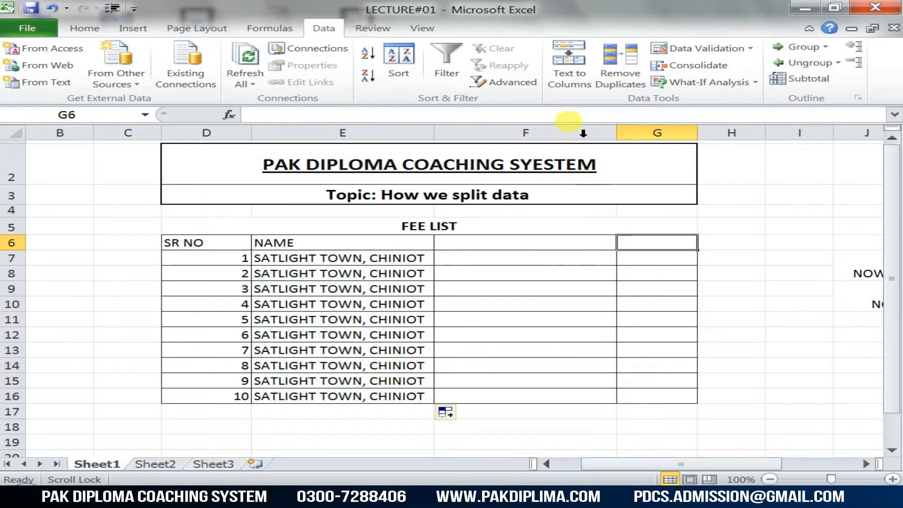
{"action": "left_click_drag", "start_coordinate": [614, 136], "coordinate": [532, 135]}
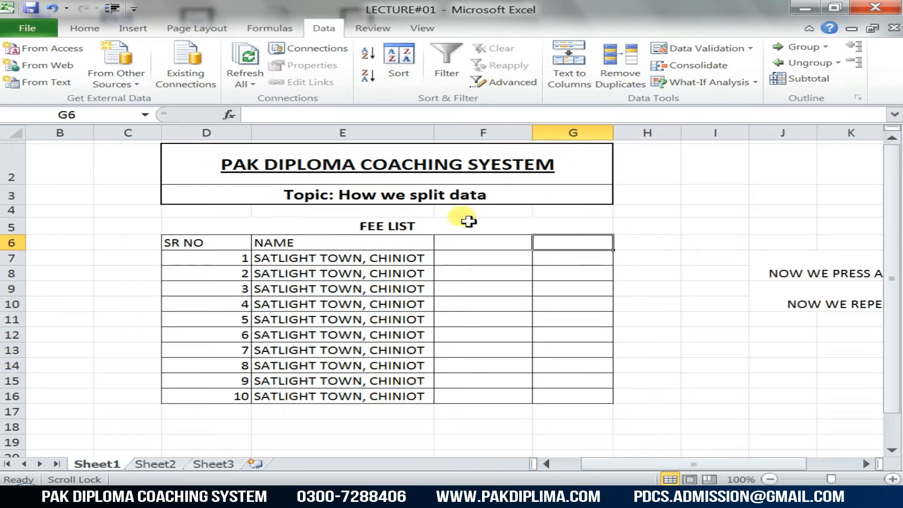
{"action": "left_click_drag", "start_coordinate": [529, 134], "coordinate": [575, 135]}
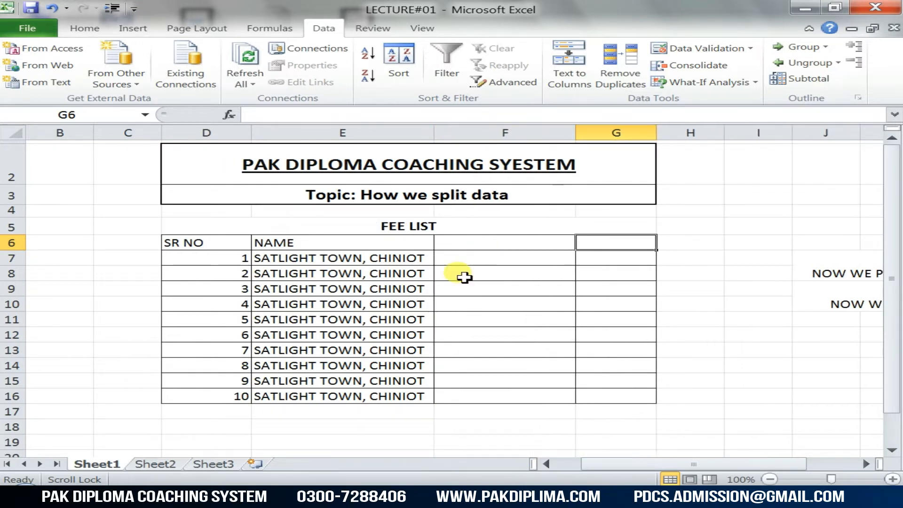
- Start Text to Columns on the place texts in E7:E16, using Delimited as the data type
{"action": "double_click", "coordinate": [347, 259]}
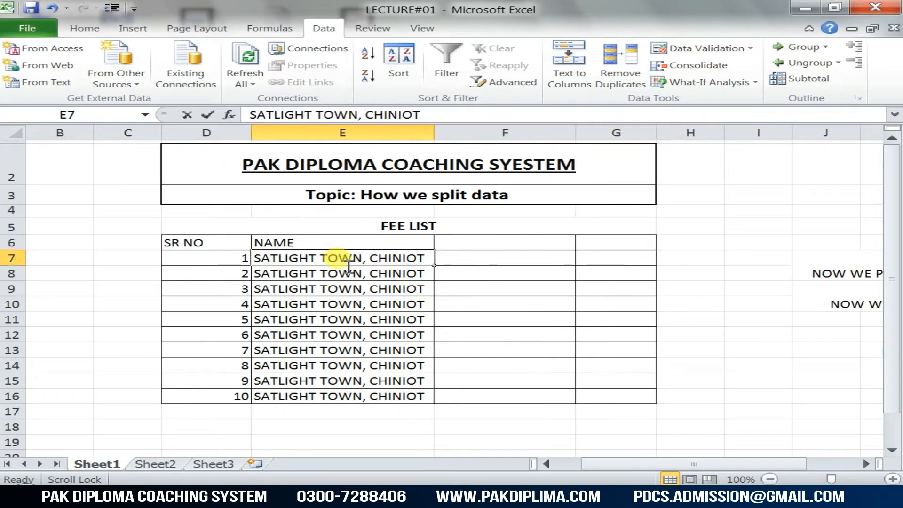
{"action": "left_click_drag", "start_coordinate": [348, 263], "coordinate": [337, 283]}
{"action": "left_click", "coordinate": [316, 258]}
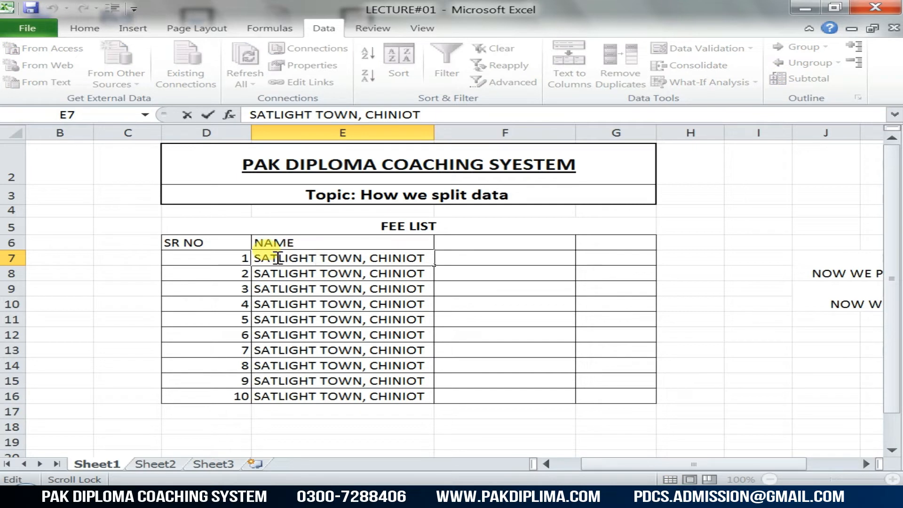
{"action": "left_click_drag", "start_coordinate": [278, 259], "coordinate": [331, 396]}
{"action": "left_click", "coordinate": [239, 224]}
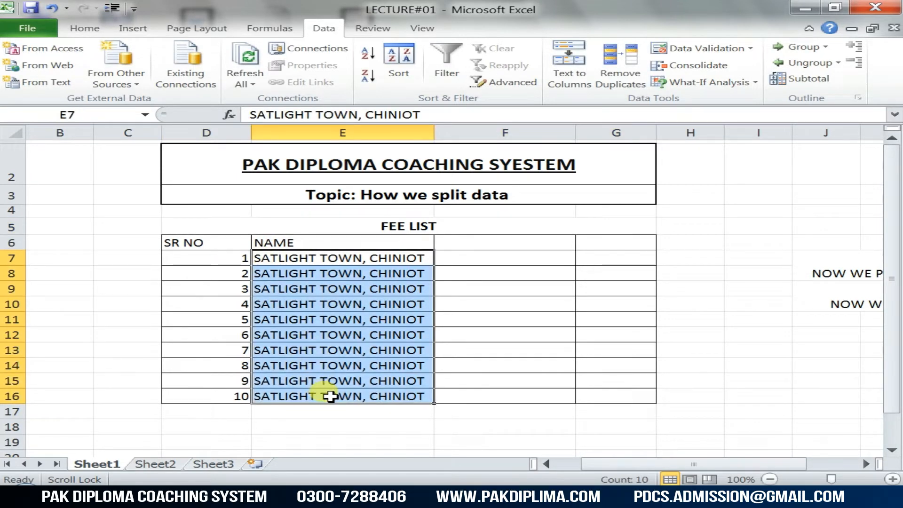
{"action": "key", "text": "alt+a"}
{"action": "key", "text": "e"}
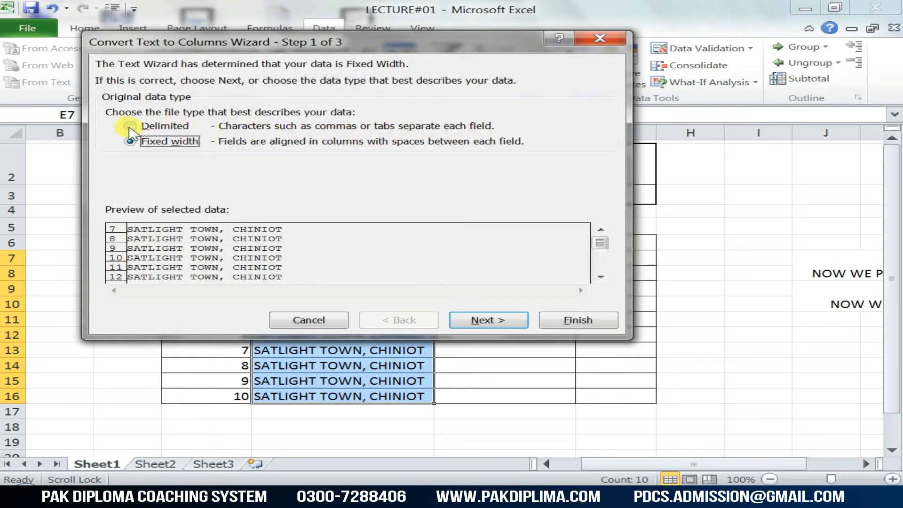
{"action": "left_click", "coordinate": [130, 127]}
{"action": "left_click", "coordinate": [473, 321]}
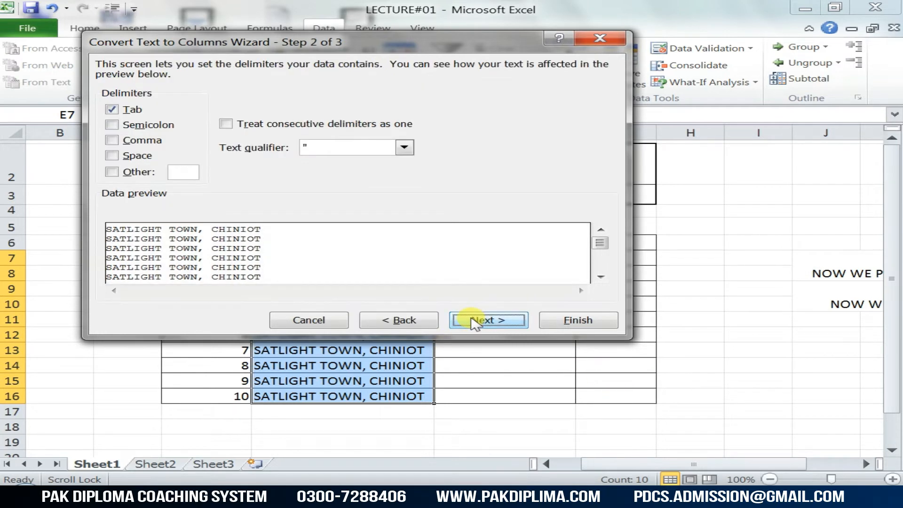
- Add Comma as a delimiter and complete the split with destination E7, accepting replacement of the destination cells
{"action": "left_click", "coordinate": [112, 139]}
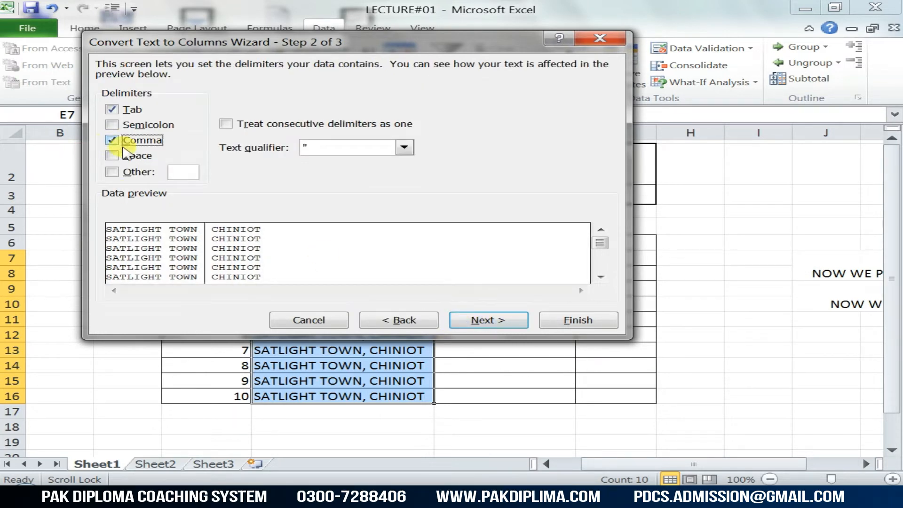
{"action": "left_click", "coordinate": [489, 321]}
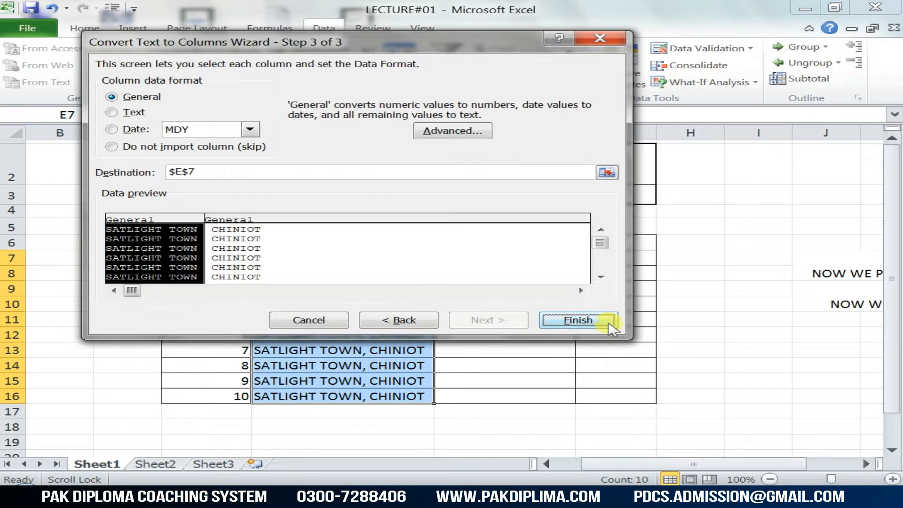
{"action": "left_click", "coordinate": [584, 321]}
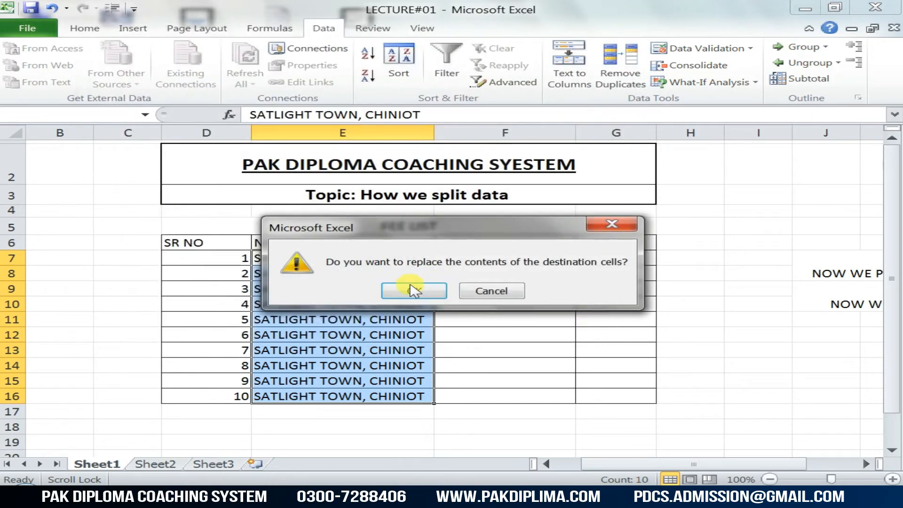
{"action": "left_click", "coordinate": [413, 288]}
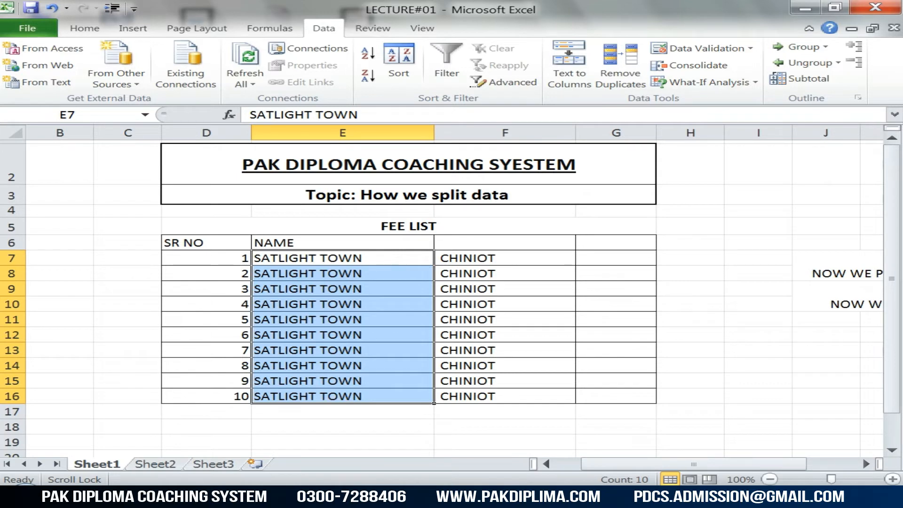
{"action": "left_click", "coordinate": [419, 425]}
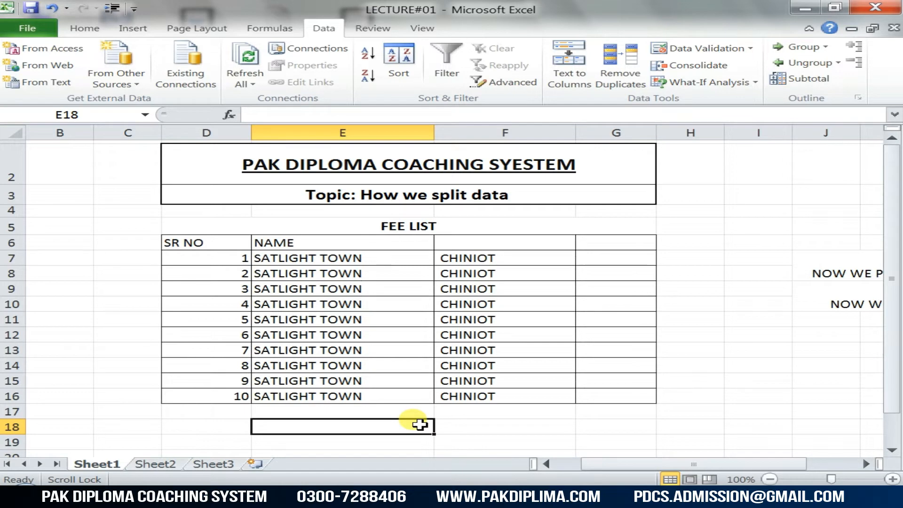
- Start a Delimited Text to Columns conversion on the town names in E7:E16, adding Space as a delimiter
{"action": "left_click_drag", "start_coordinate": [301, 257], "coordinate": [319, 395]}
{"action": "key", "text": "alt+a"}
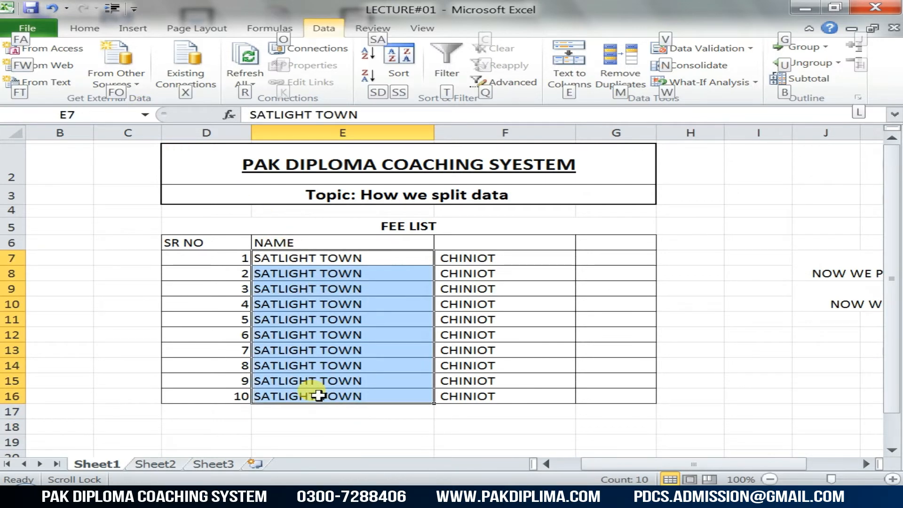
{"action": "key", "text": "e"}
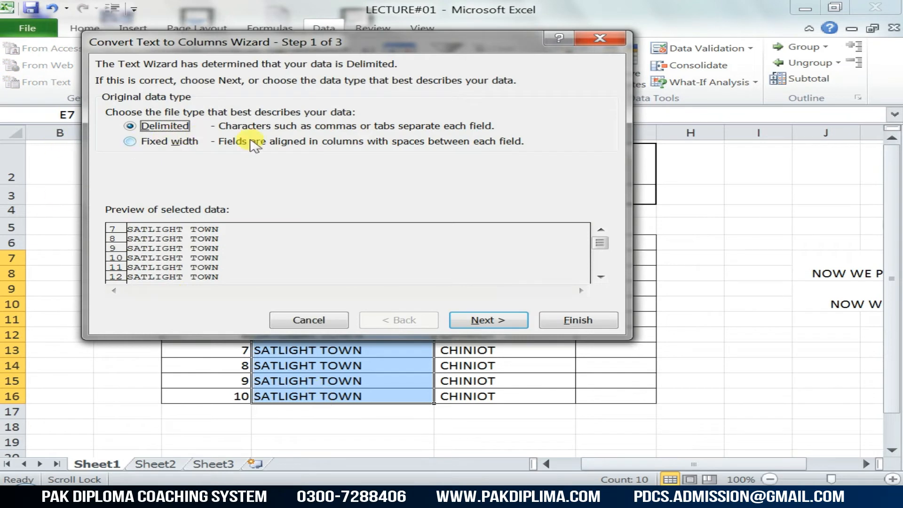
{"action": "left_click", "coordinate": [495, 320]}
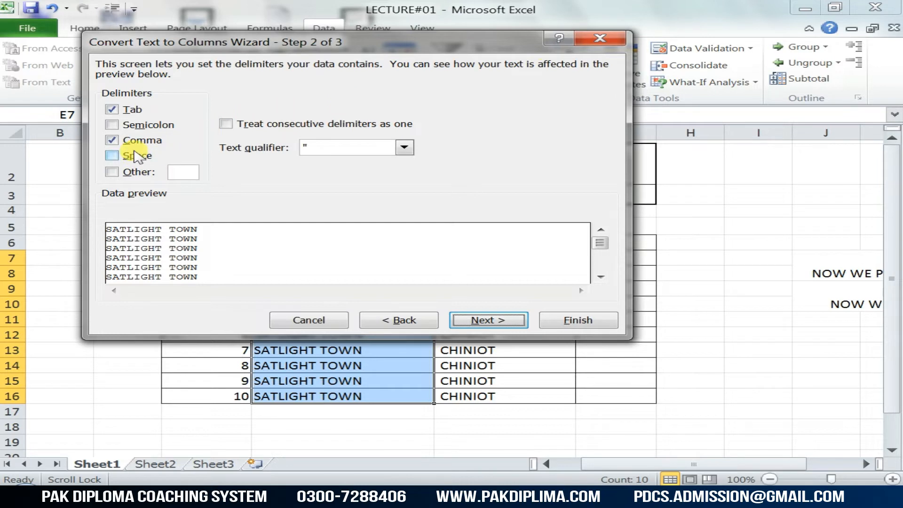
{"action": "left_click", "coordinate": [137, 156]}
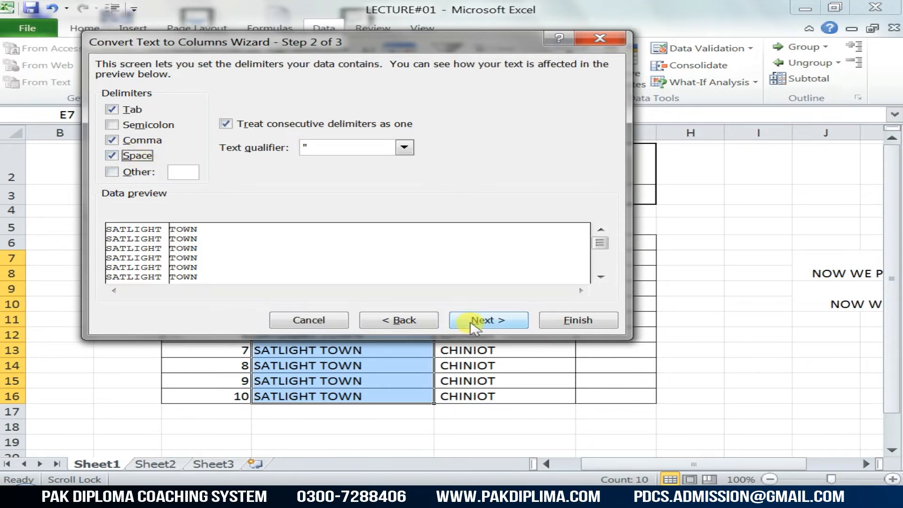
- Replace the conversion's destination with cell G7 and complete the split, accepting replacement of the destination cells
{"action": "left_click", "coordinate": [475, 327]}
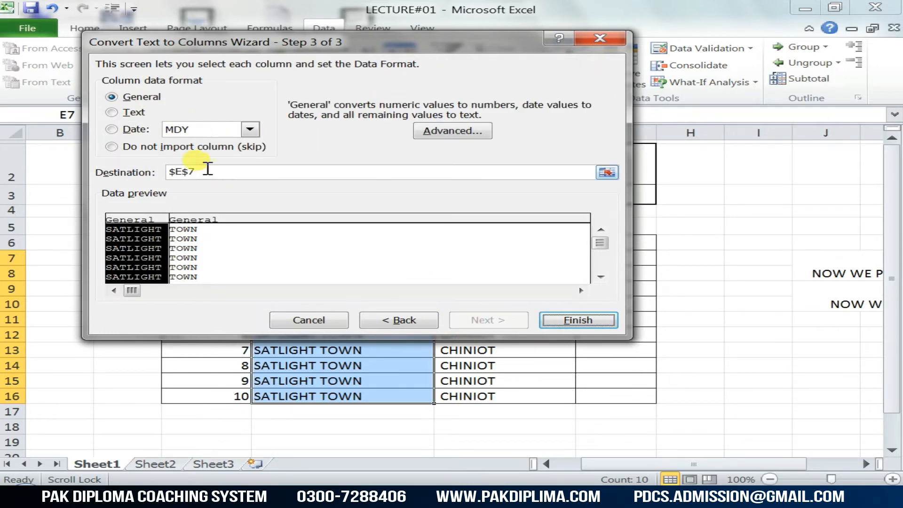
{"action": "left_click_drag", "start_coordinate": [218, 173], "coordinate": [153, 175]}
{"action": "key", "text": "Delete"}
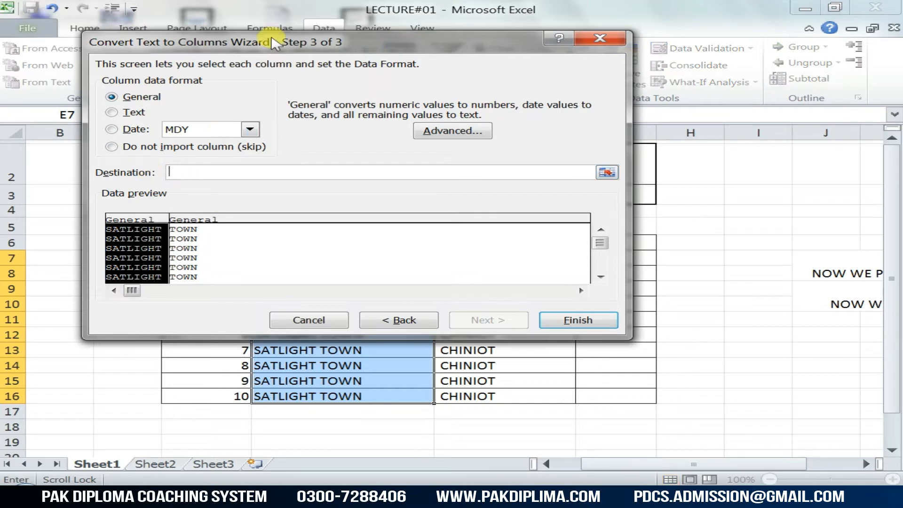
{"action": "left_click_drag", "start_coordinate": [272, 41], "coordinate": [368, 373]}
{"action": "left_click", "coordinate": [607, 256]}
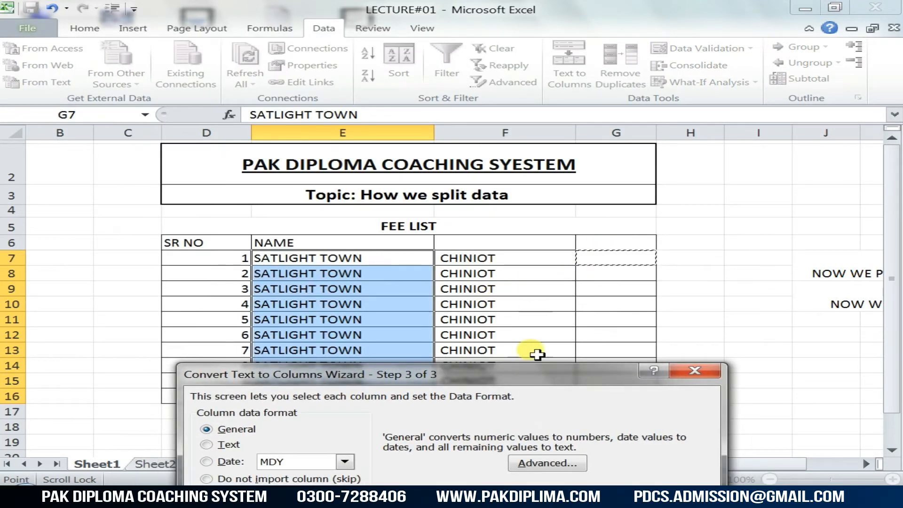
{"action": "left_click_drag", "start_coordinate": [530, 374], "coordinate": [426, 97]}
{"action": "left_click", "coordinate": [560, 375]}
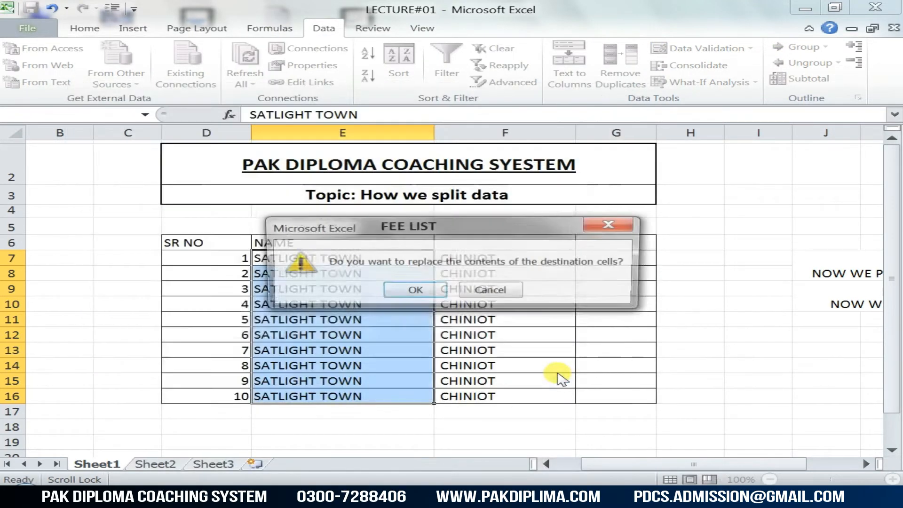
{"action": "left_click", "coordinate": [399, 288]}
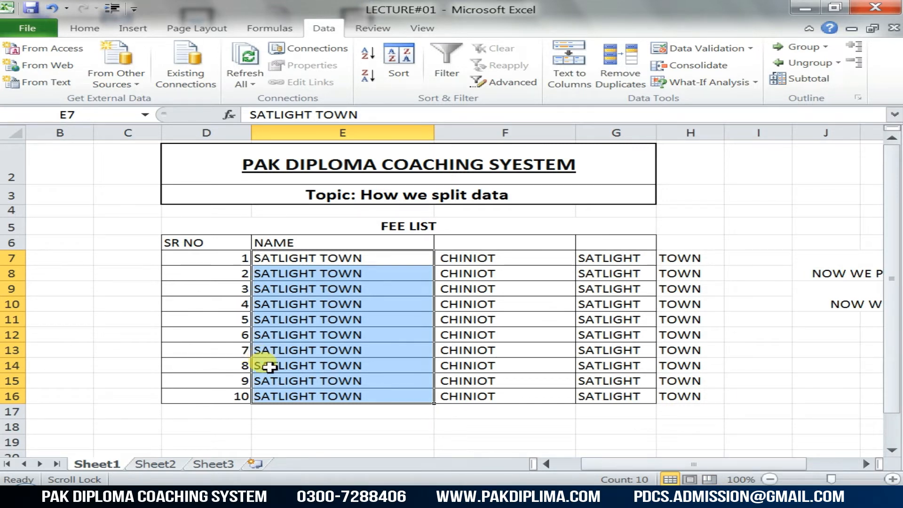
- Undo the splits, the place-name entries and the column width changes, back to the unsplit full names in E7:E16
{"action": "key", "text": "ctrl+z"}
{"action": "key", "text": "ctrl+z"}
{"action": "key", "text": "ctrl+z"}
{"action": "key", "text": "ctrl+z"}
{"action": "key", "text": "ctrl+z"}
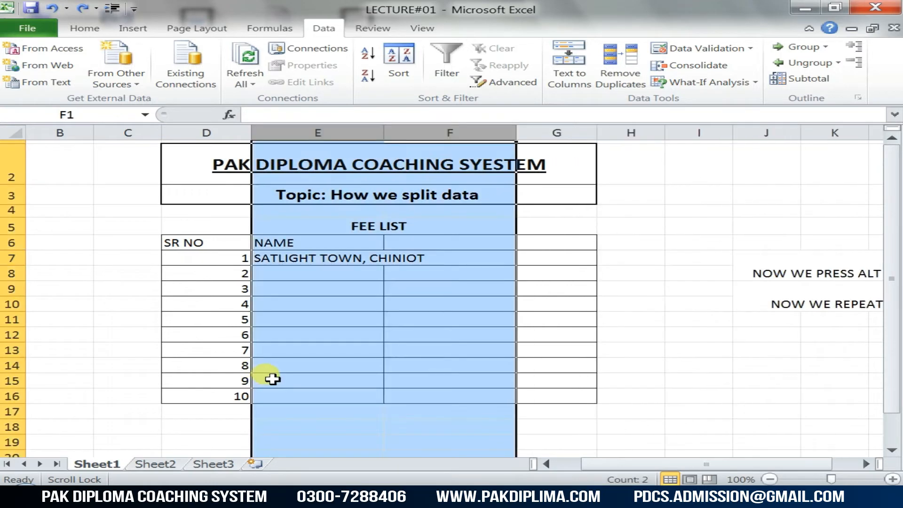
{"action": "key", "text": "ctrl+z"}
{"action": "key", "text": "ctrl+z"}
{"action": "key", "text": "ctrl+z"}
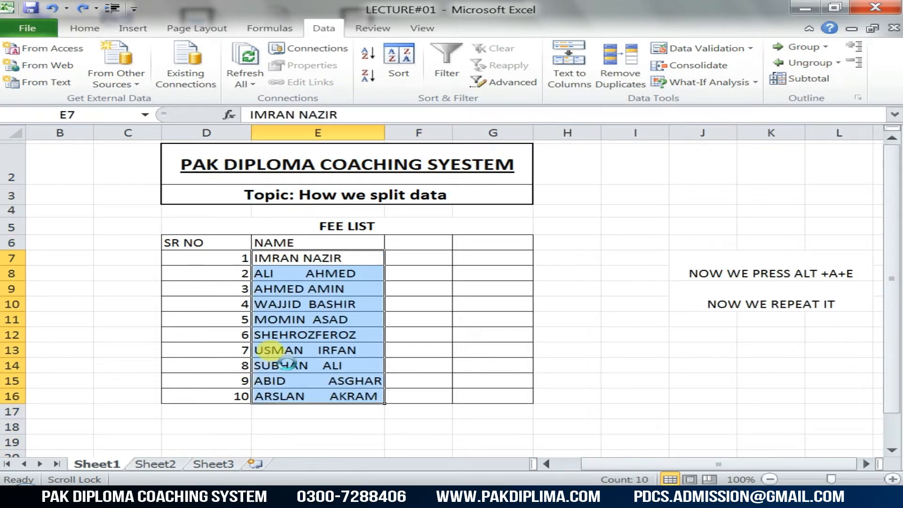
- Undo the notes written beside the table and the widening of column E
{"action": "key", "text": "ctrl+z"}
{"action": "key", "text": "ctrl+z"}
{"action": "key", "text": "ctrl+z"}
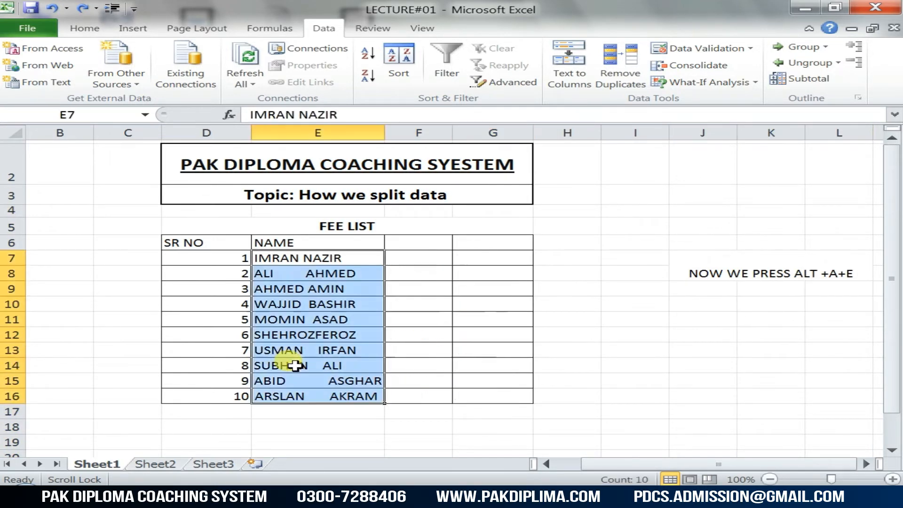
{"action": "key", "text": "ctrl+z"}
{"action": "key", "text": "ctrl+z"}
{"action": "key", "text": "ctrl+z"}
{"action": "key", "text": "ctrl+z"}
{"action": "key", "text": "ctrl+z"}
{"action": "key", "text": "ctrl+z"}
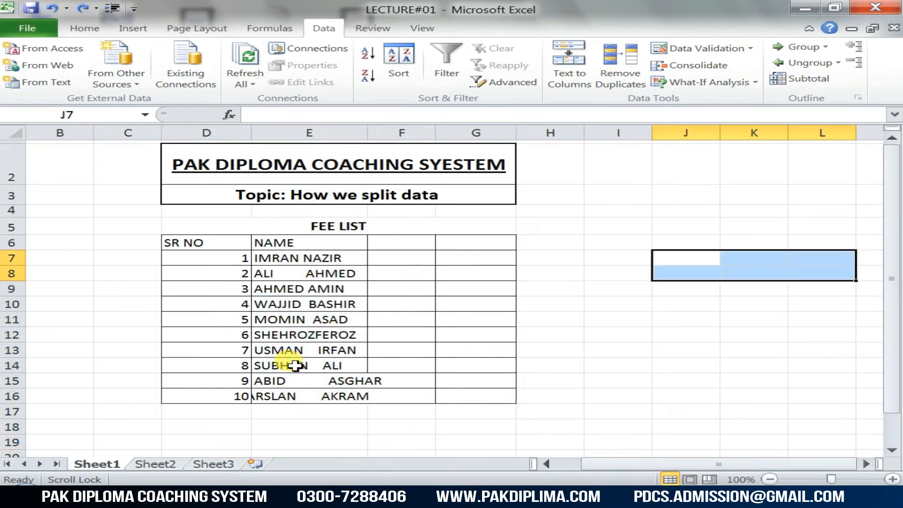
- Undo the spacing edits made to the full names in column E, back to the edit in E10
{"action": "key", "text": "ctrl+z"}
{"action": "key", "text": "ctrl+z"}
{"action": "key", "text": "ctrl+z"}
{"action": "key", "text": "ctrl+z"}
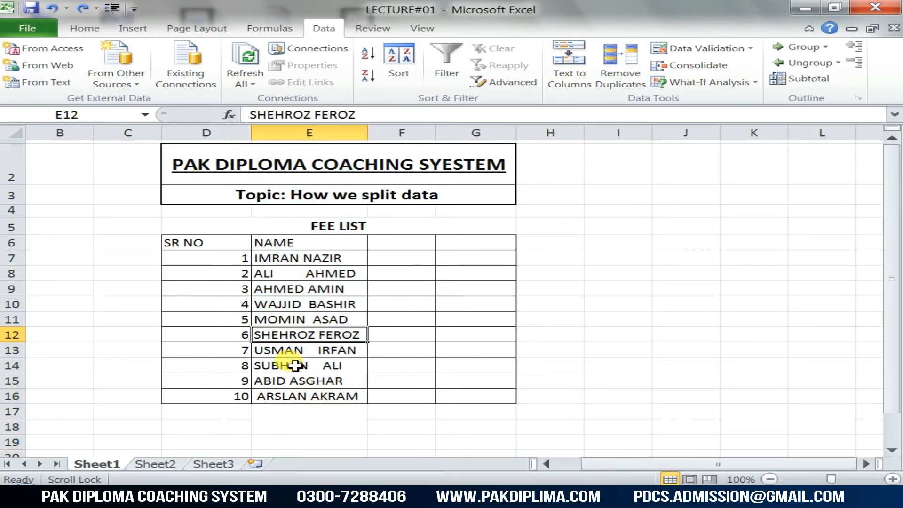
{"action": "key", "text": "ctrl+z"}
{"action": "key", "text": "ctrl+z"}
{"action": "key", "text": "ctrl+z"}
{"action": "key", "text": "ctrl+z"}
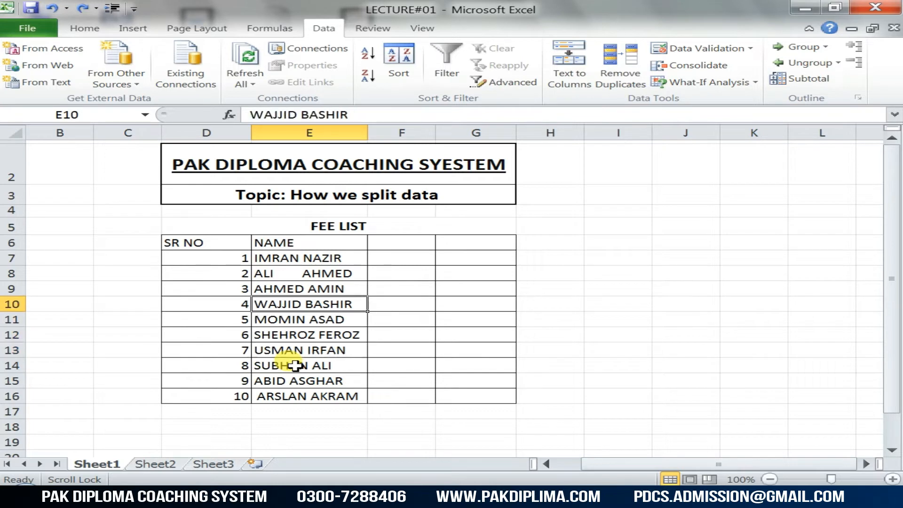
- Undo the remaining spacing and alignment edits to the full names in E7:E16, restoring the original centred list
{"action": "key", "text": "ctrl+z"}
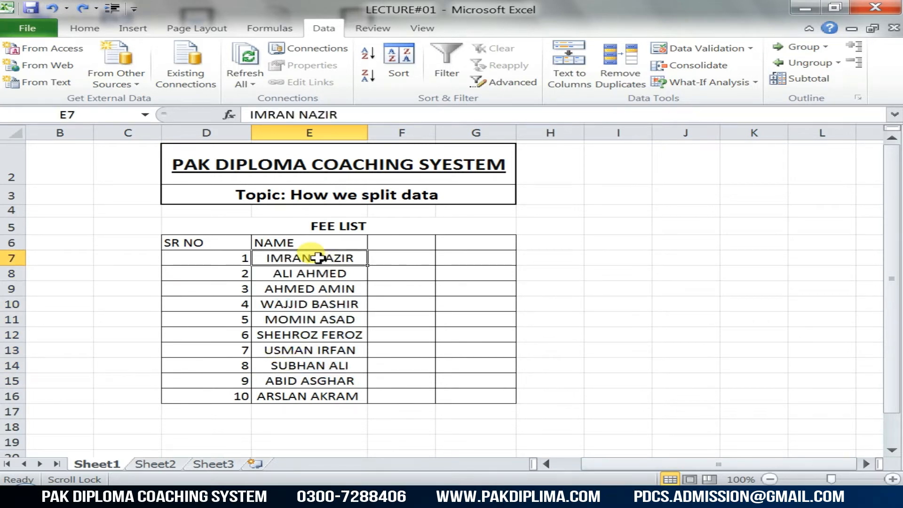
{"action": "left_click_drag", "start_coordinate": [316, 256], "coordinate": [326, 329]}
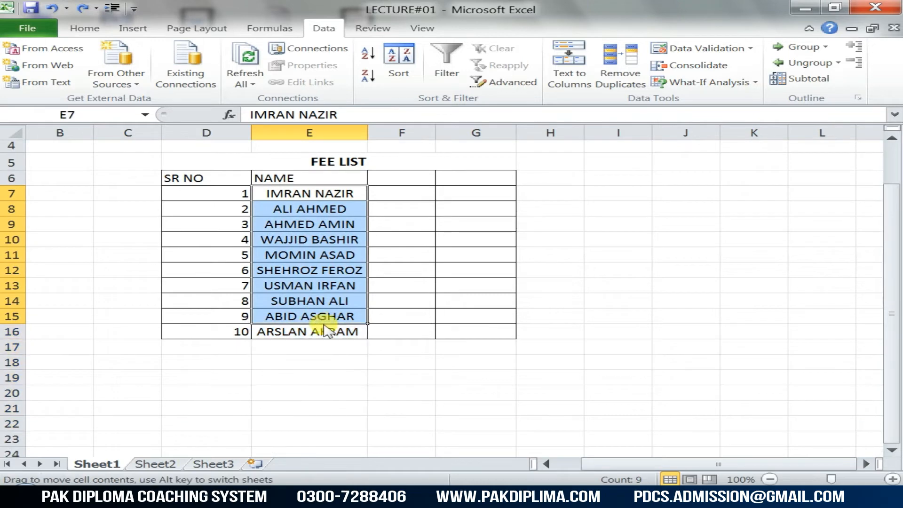
{"action": "scroll", "coordinate": [292, 277], "scroll_direction": "up", "scroll_amount": 1}
{"action": "double_click", "coordinate": [282, 257]}
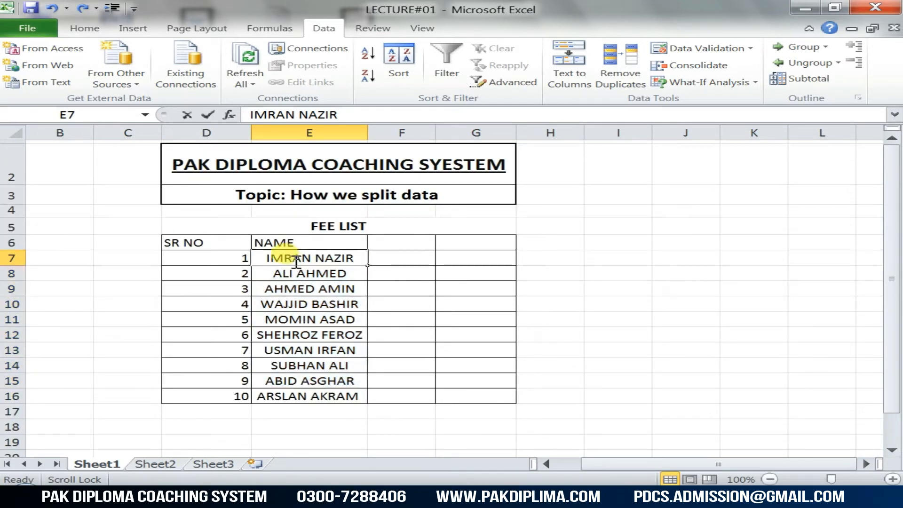
{"action": "left_click_drag", "start_coordinate": [292, 258], "coordinate": [355, 258]}
{"action": "left_click", "coordinate": [247, 262]}
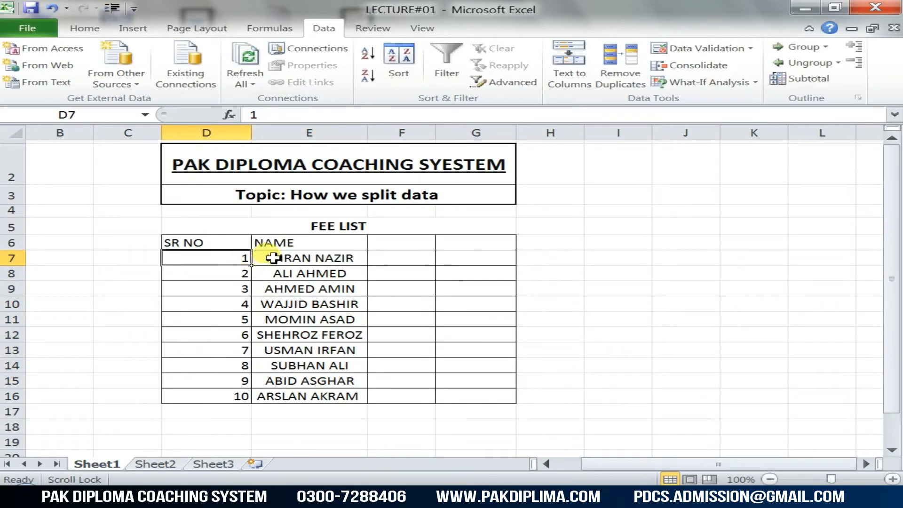
- Start a delimited Text to Columns conversion of the names in E7:E16, with comma deselected and tab and space kept as delimiters
{"action": "left_click_drag", "start_coordinate": [256, 258], "coordinate": [304, 394]}
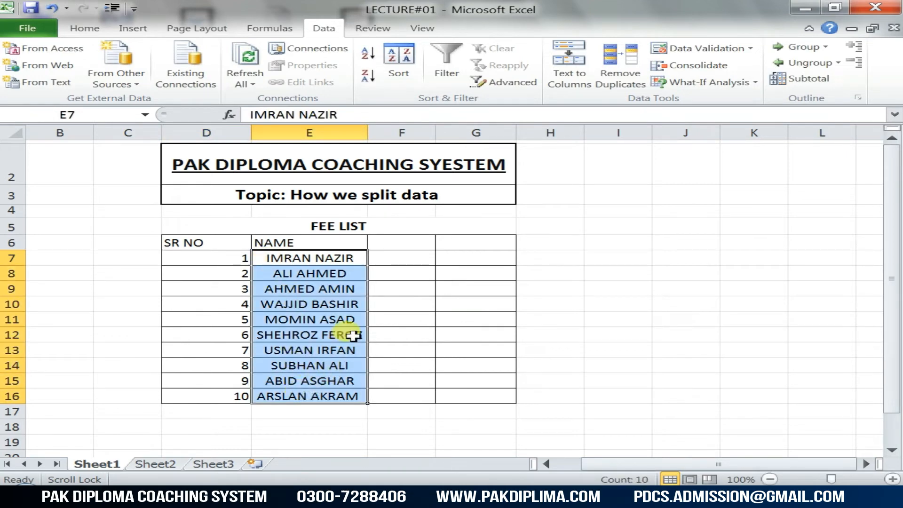
{"action": "key", "text": "alt+a"}
{"action": "key", "text": "e"}
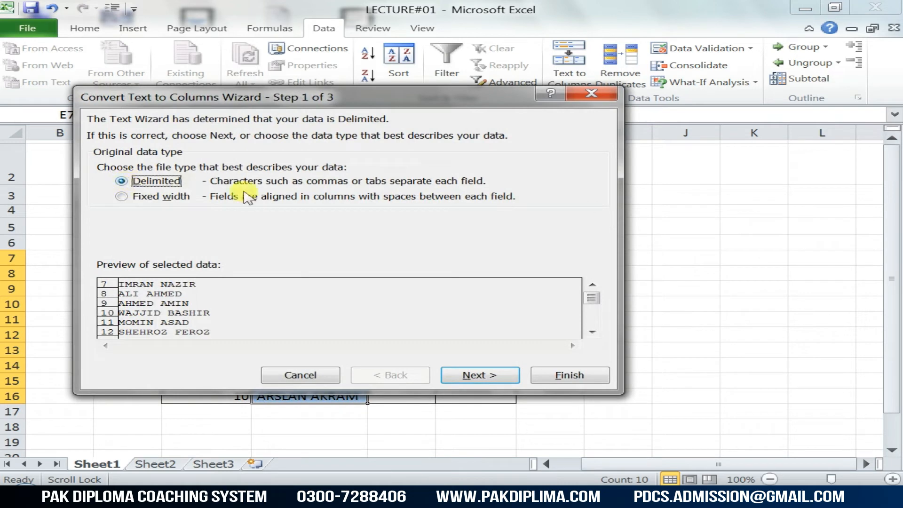
{"action": "left_click", "coordinate": [453, 377]}
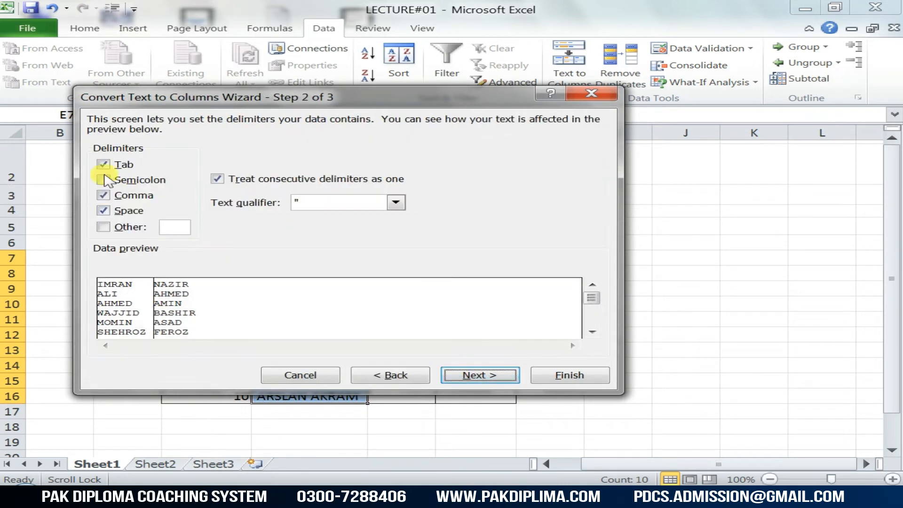
{"action": "left_click", "coordinate": [103, 195]}
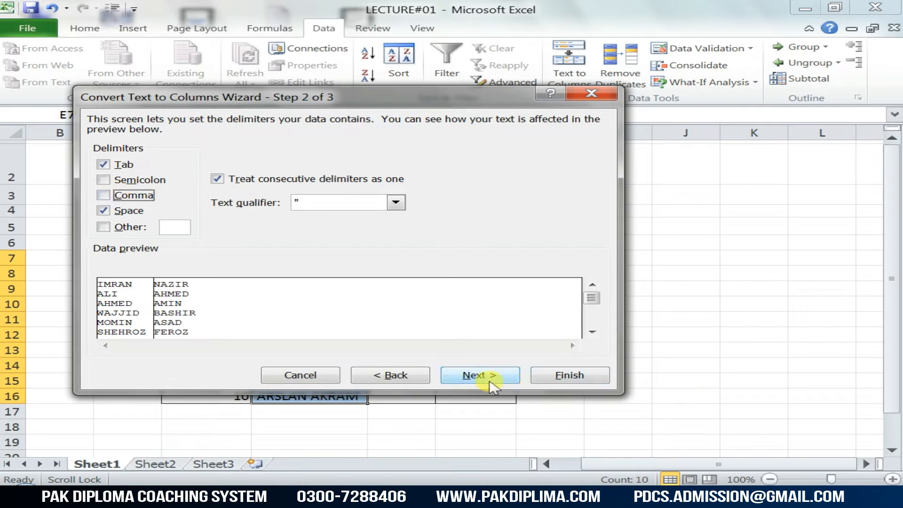
{"action": "left_click", "coordinate": [489, 376]}
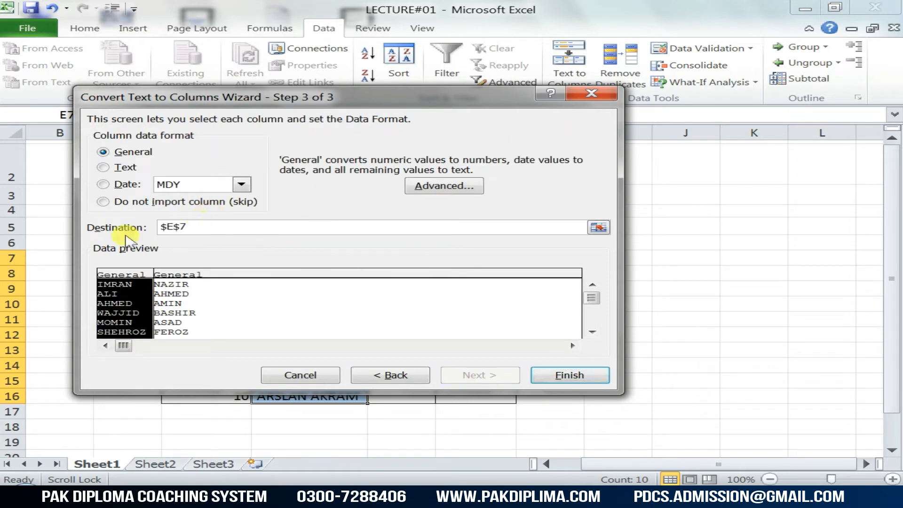
- Replace the conversion's destination with cell F7 and complete the split, accepting replacement of the destination cells
{"action": "left_click_drag", "start_coordinate": [162, 227], "coordinate": [193, 224]}
{"action": "key", "text": "BackSpace"}
{"action": "left_click_drag", "start_coordinate": [291, 98], "coordinate": [333, 400]}
{"action": "left_click", "coordinate": [385, 261]}
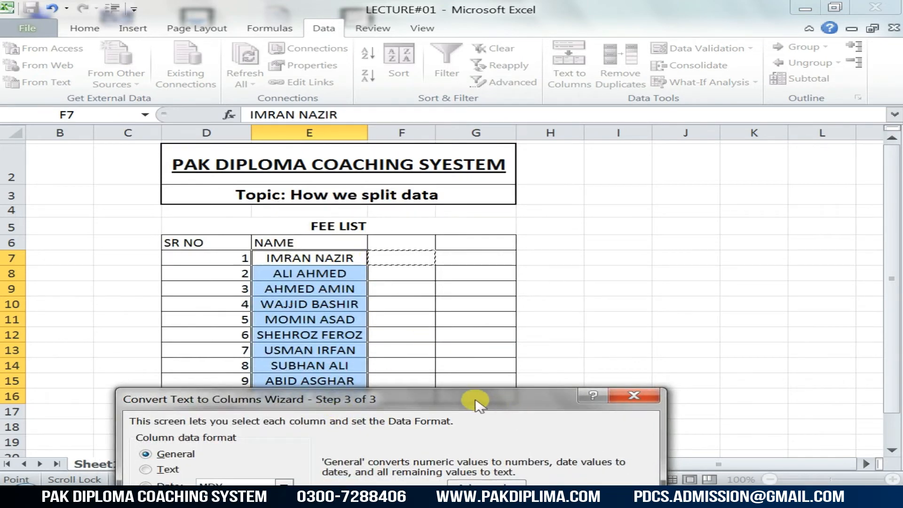
{"action": "left_click_drag", "start_coordinate": [476, 397], "coordinate": [379, 132]}
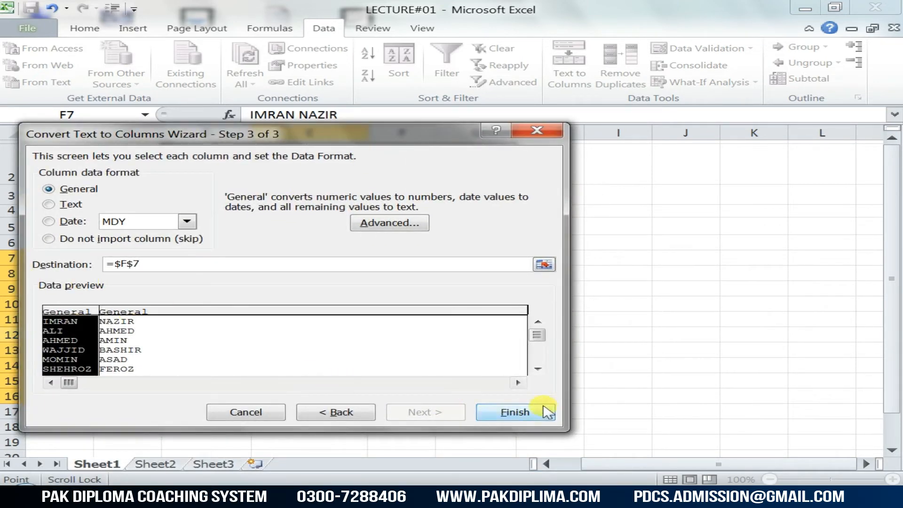
{"action": "left_click", "coordinate": [526, 414]}
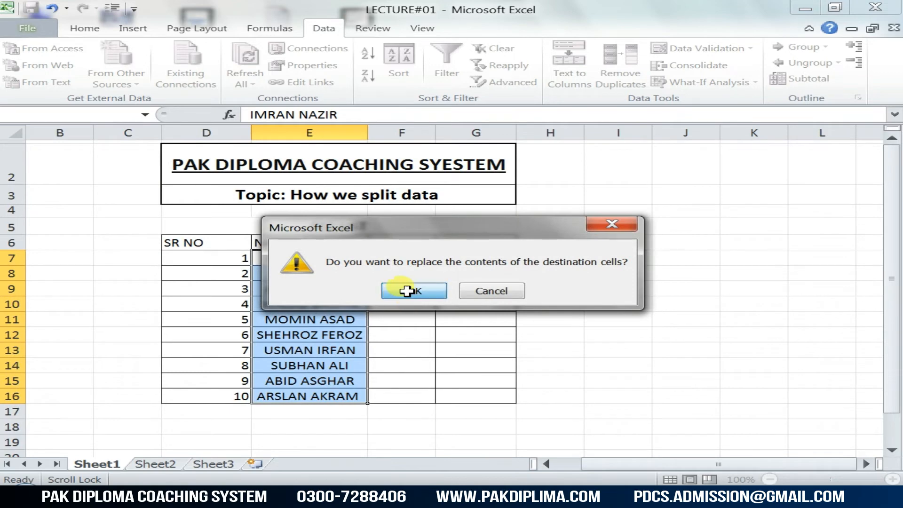
{"action": "left_click", "coordinate": [411, 290]}
{"action": "left_click", "coordinate": [606, 344]}
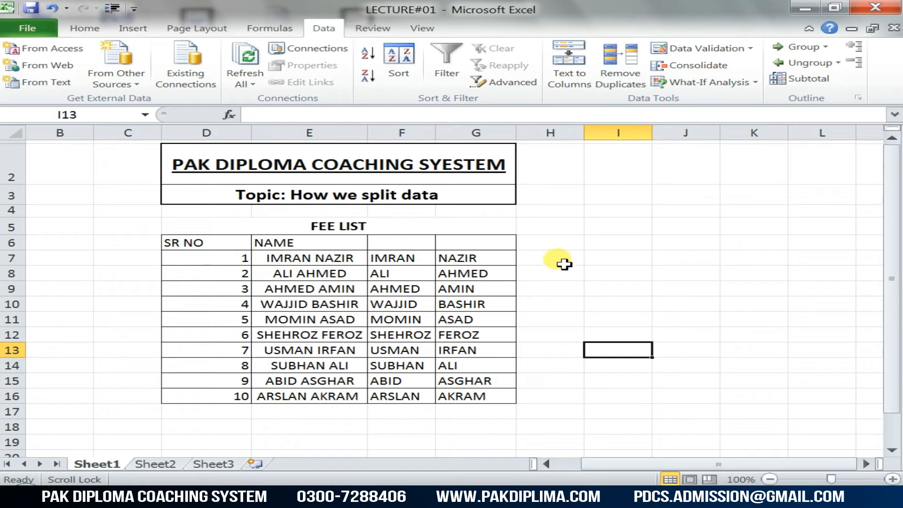
- Merge and centre the row 8 cells beside the table, from H8 to just past column L
{"action": "left_click_drag", "start_coordinate": [545, 273], "coordinate": [858, 276]}
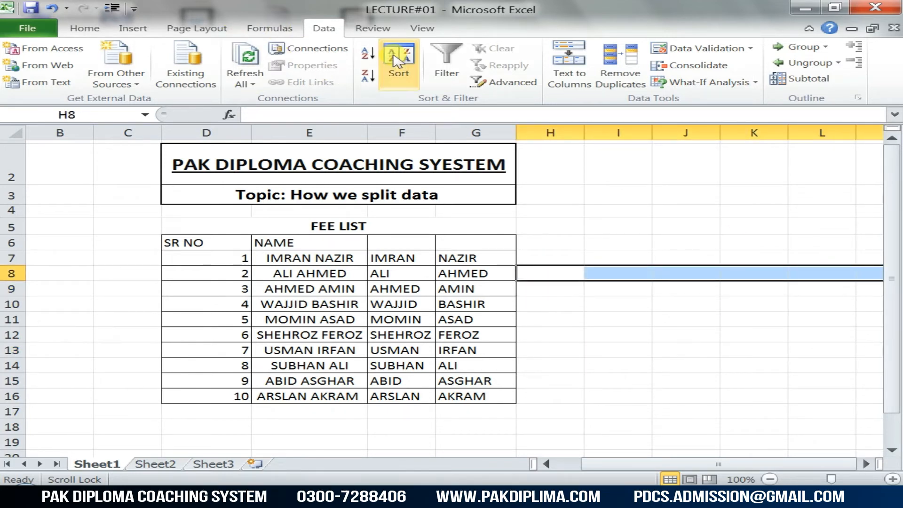
{"action": "left_click", "coordinate": [72, 29]}
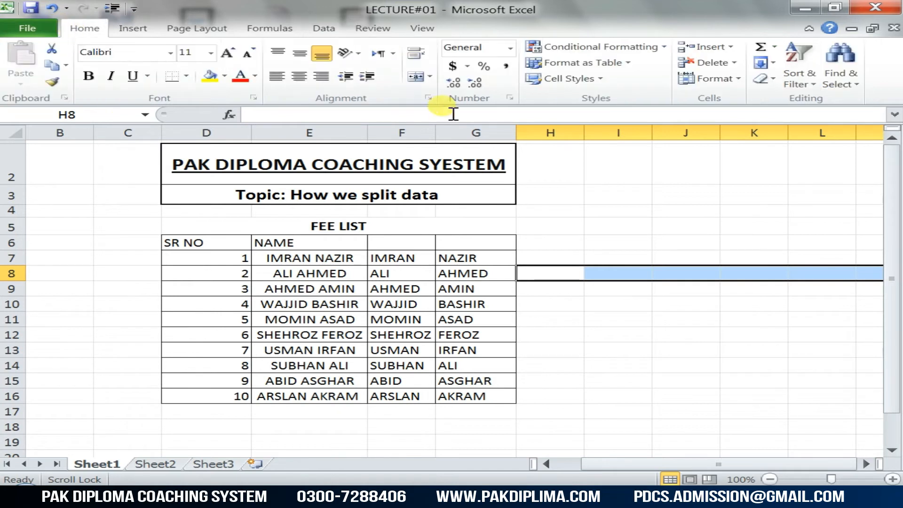
{"action": "left_click", "coordinate": [416, 76]}
- Enter the note "FOR USE THIS FORMULA WE'LL PRESS ALT+A+E" in the merged cell H8
{"action": "double_click", "coordinate": [668, 275]}
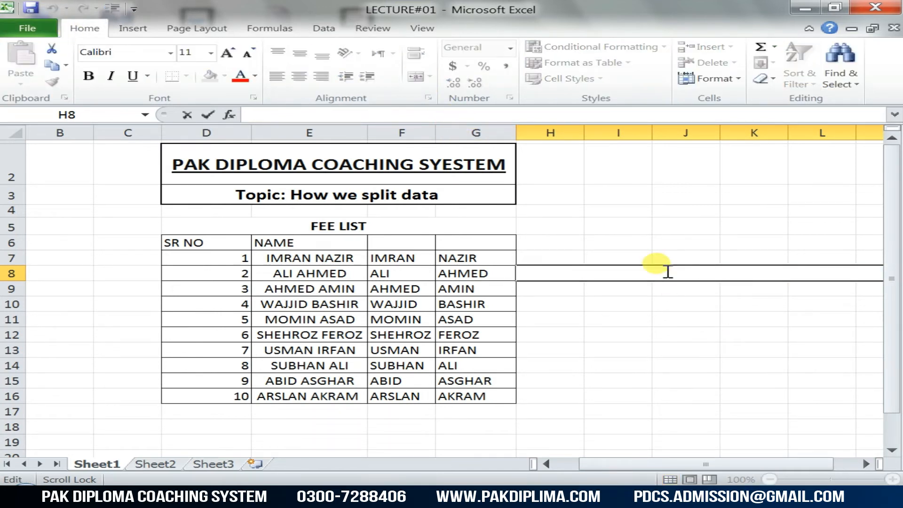
{"action": "type", "text": "FOR US"}
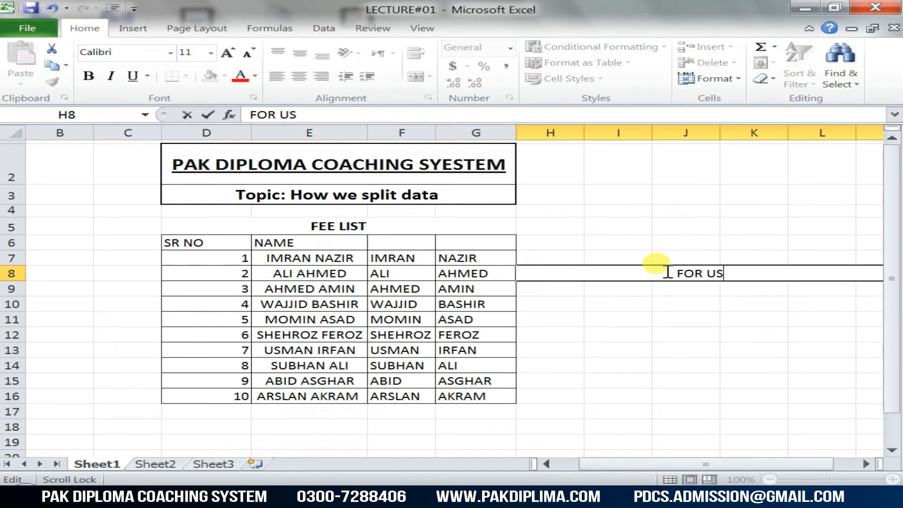
{"action": "type", "text": "E THIS FOR"}
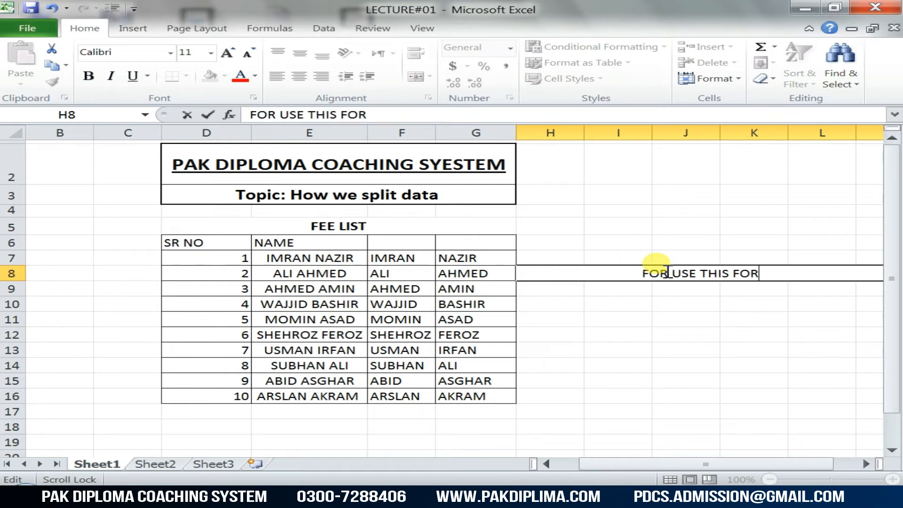
{"action": "type", "text": "MULA YOU"}
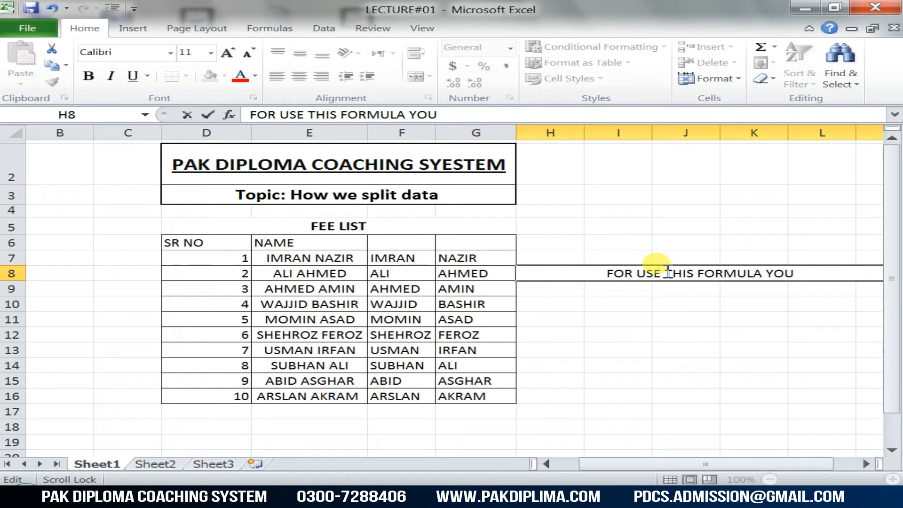
{"action": "key", "text": "BackSpace"}
{"action": "key", "text": "BackSpace"}
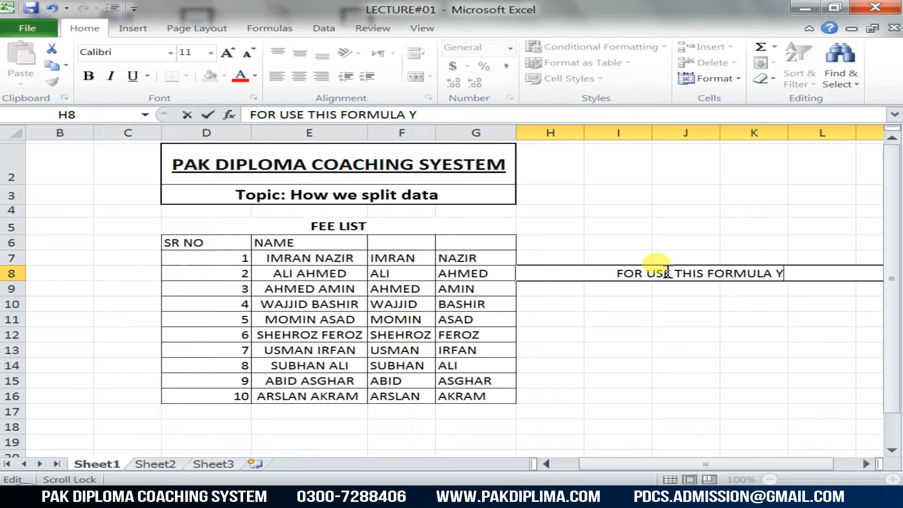
{"action": "key", "text": "BackSpace"}
{"action": "type", "text": "WE"}
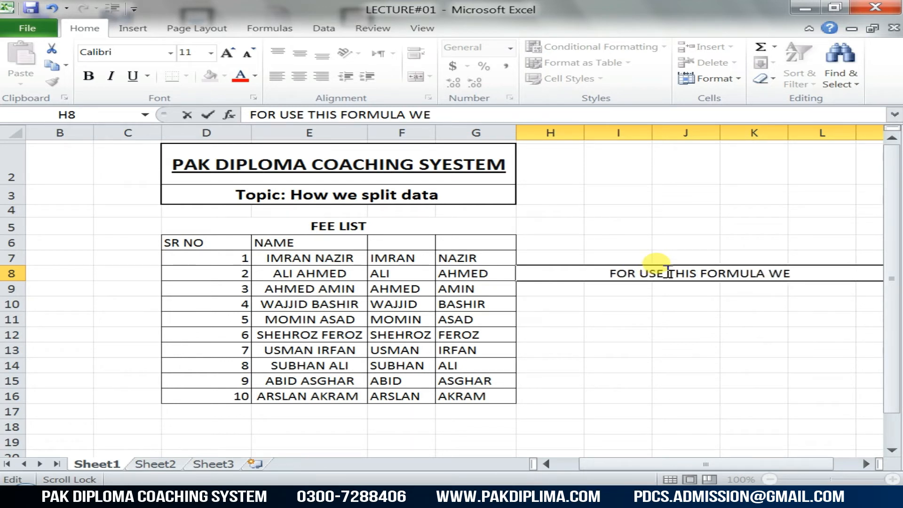
{"action": "type", "text": ";"}
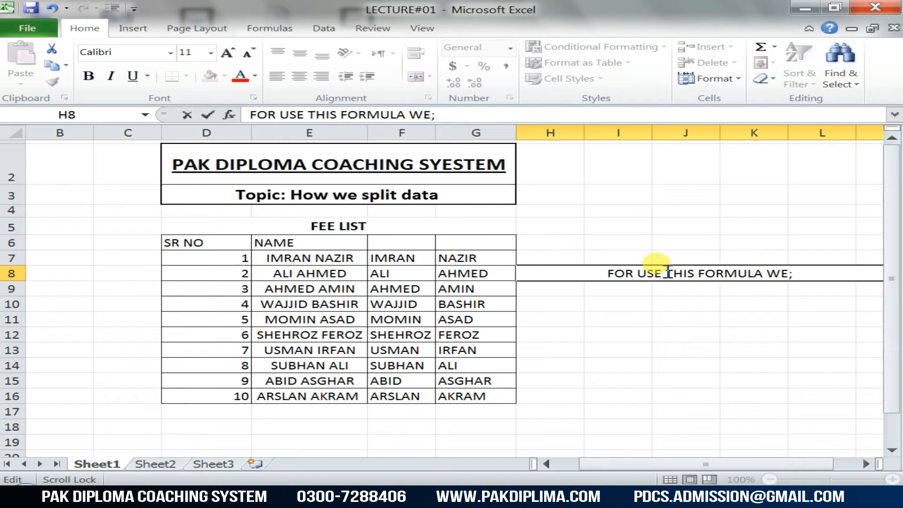
{"action": "key", "text": "BackSpace"}
{"action": "type", "text": "\""}
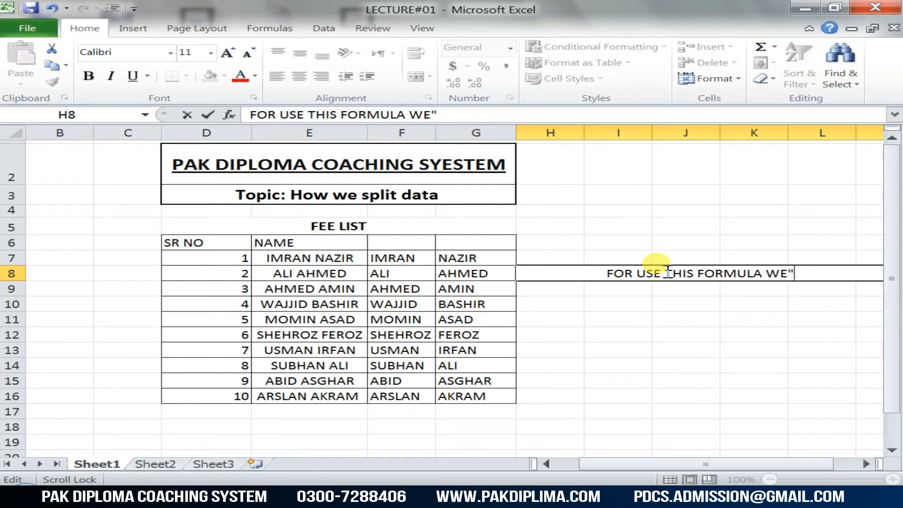
{"action": "key", "text": "BackSpace"}
{"action": "type", "text": "'"}
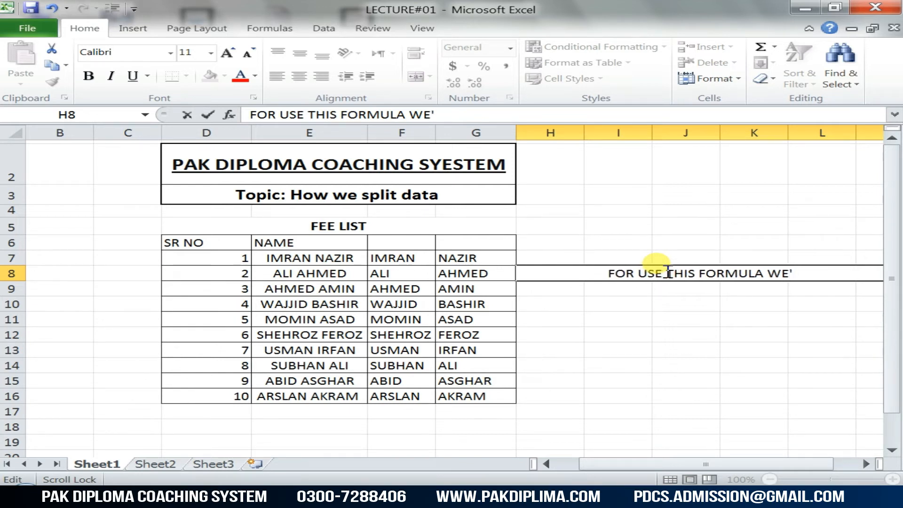
{"action": "type", "text": "LL"}
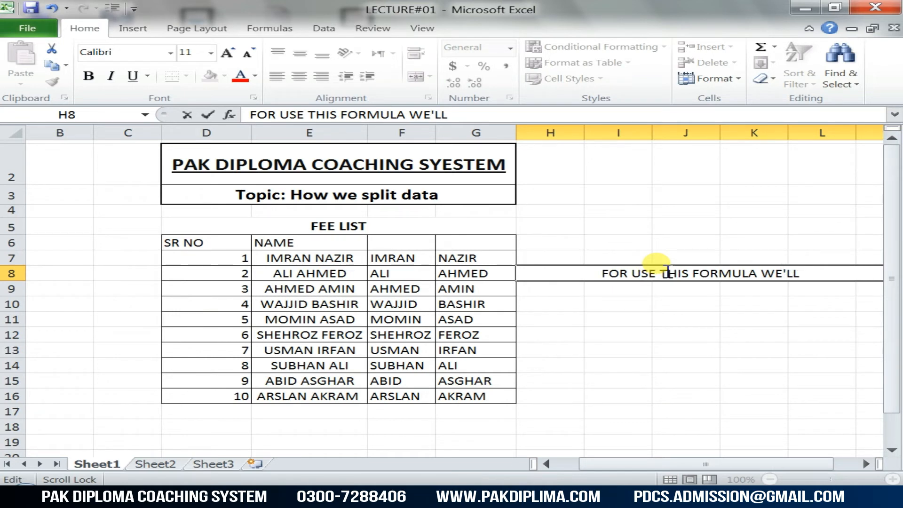
{"action": "type", "text": " PRESS"}
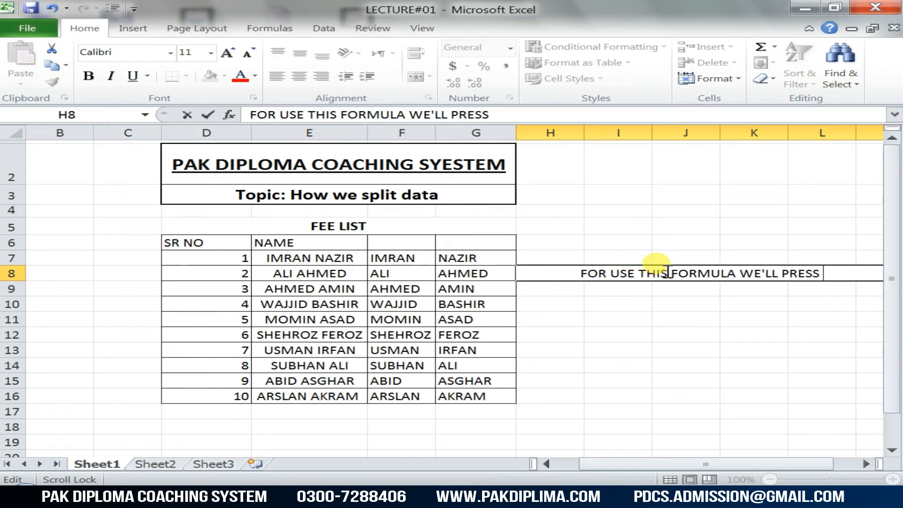
{"action": "type", "text": " ALT"}
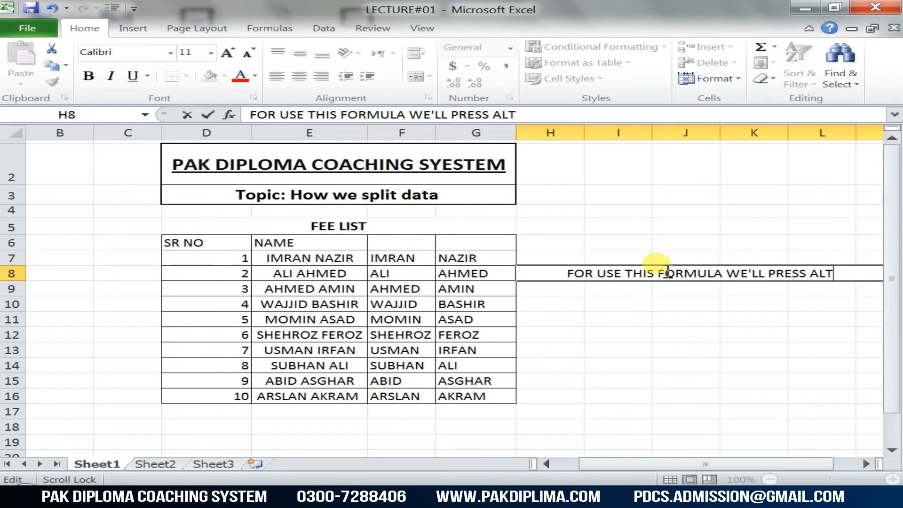
{"action": "type", "text": "+A"}
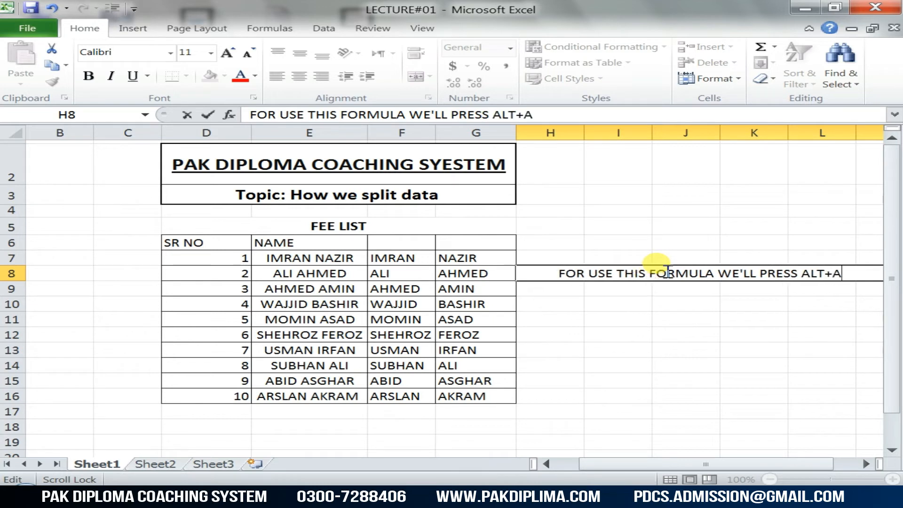
{"action": "type", "text": "+E"}
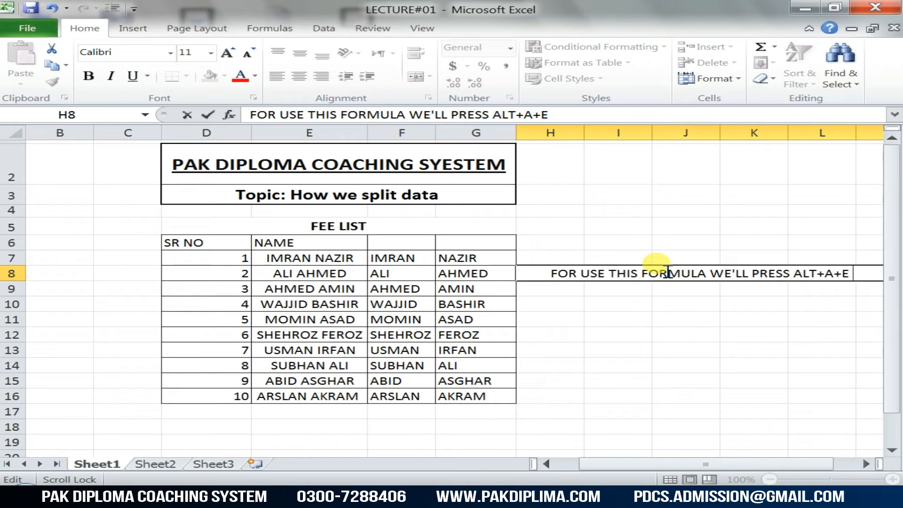
{"action": "type", "text": " AND"}
{"action": "key", "text": "BackSpace"}
{"action": "key", "text": "BackSpace"}
{"action": "key", "text": "BackSpace"}
{"action": "key", "text": "BackSpace"}
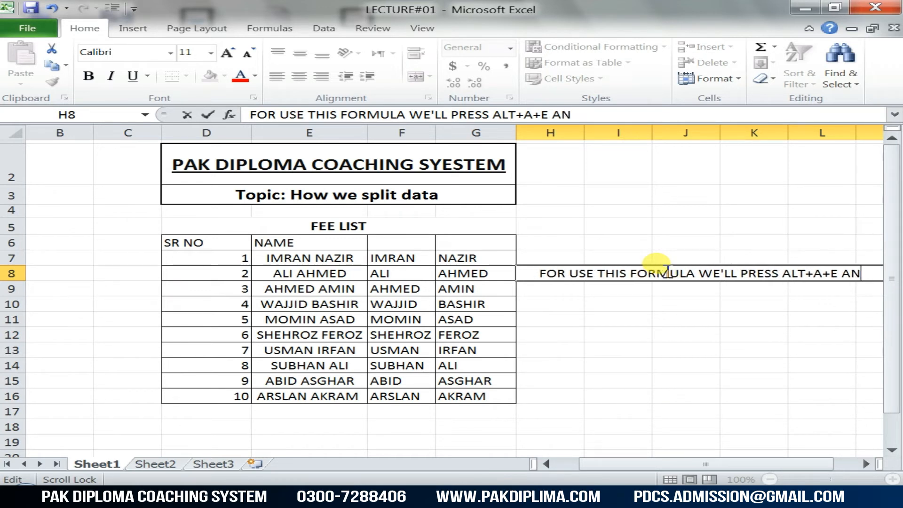
{"action": "key", "text": "Return"}
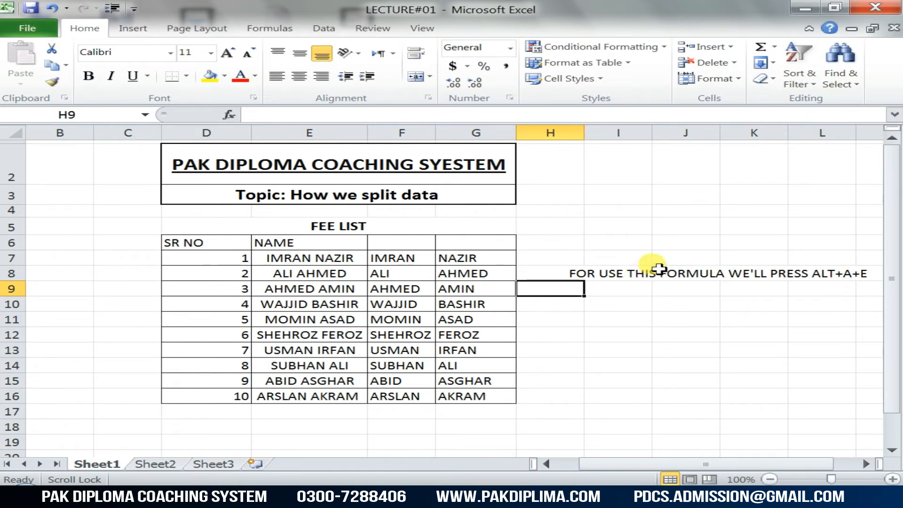
- Increase the height of row 8 to about five times its size and align the note in H8 to the top
{"action": "left_click", "coordinate": [661, 270]}
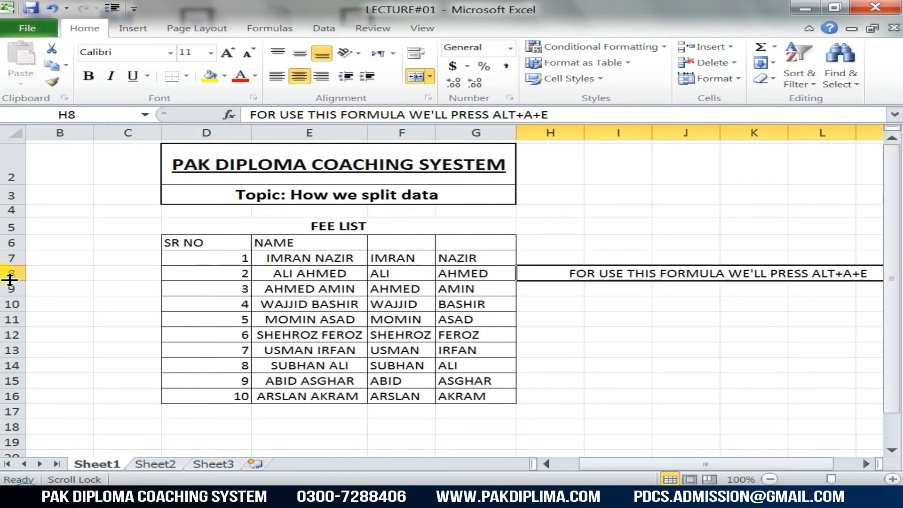
{"action": "left_click_drag", "start_coordinate": [10, 279], "coordinate": [10, 348]}
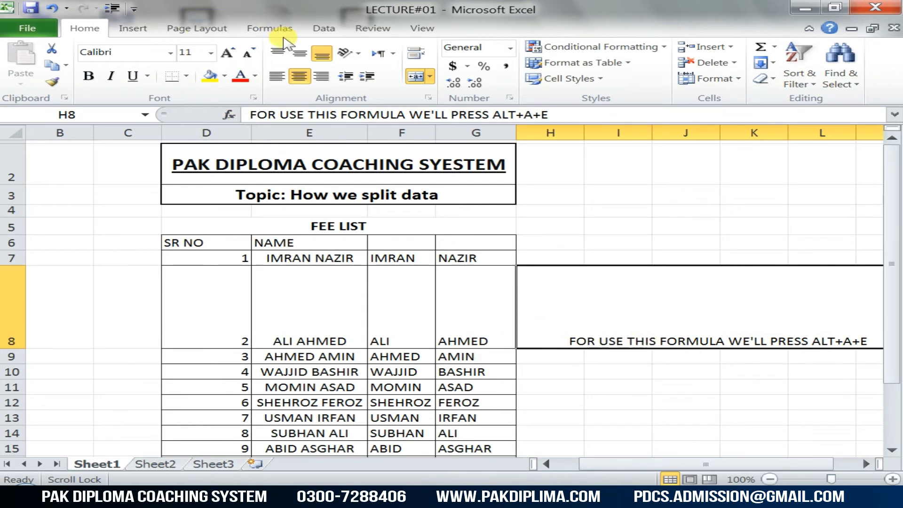
{"action": "left_click", "coordinate": [302, 54]}
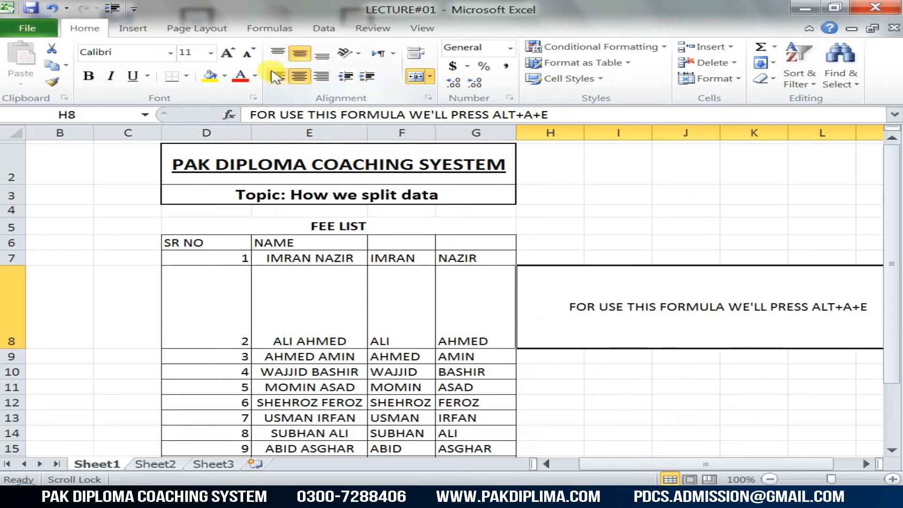
{"action": "left_click", "coordinate": [278, 53]}
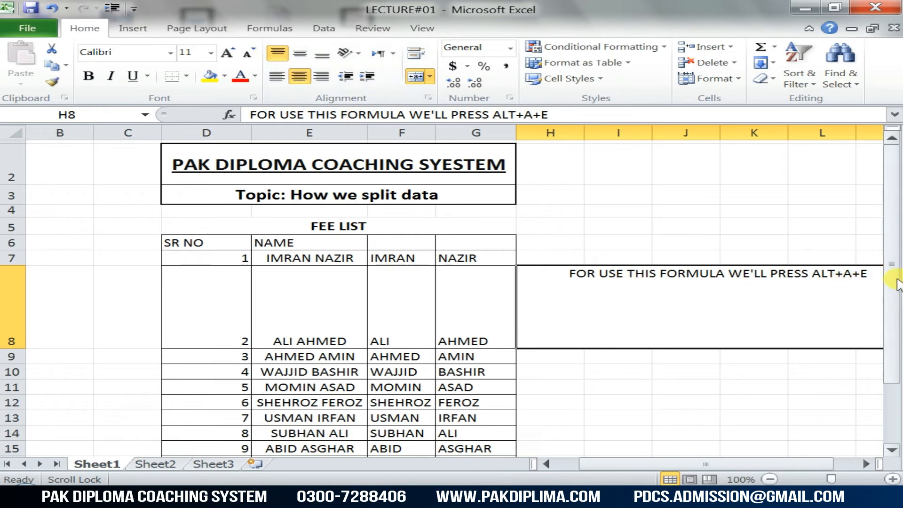
- Add a second line to the note in H8 reading "THEN A DAILOGUE BOX OPEN ON YOUR SCREEN"
{"action": "double_click", "coordinate": [871, 274]}
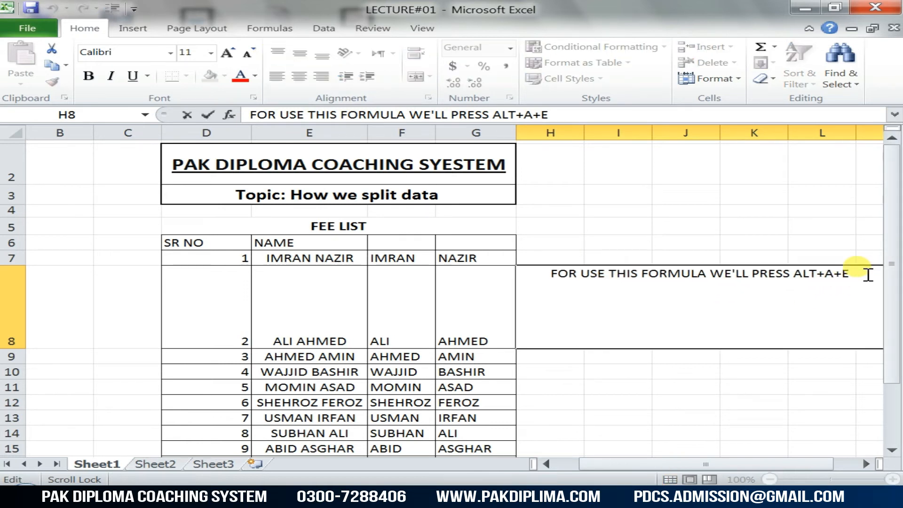
{"action": "key", "text": "alt+Return"}
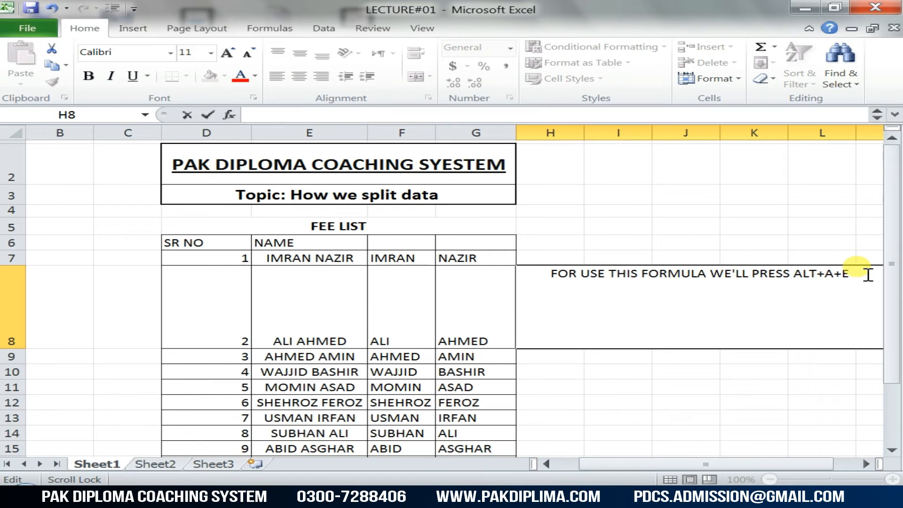
{"action": "type", "text": "THEN A"}
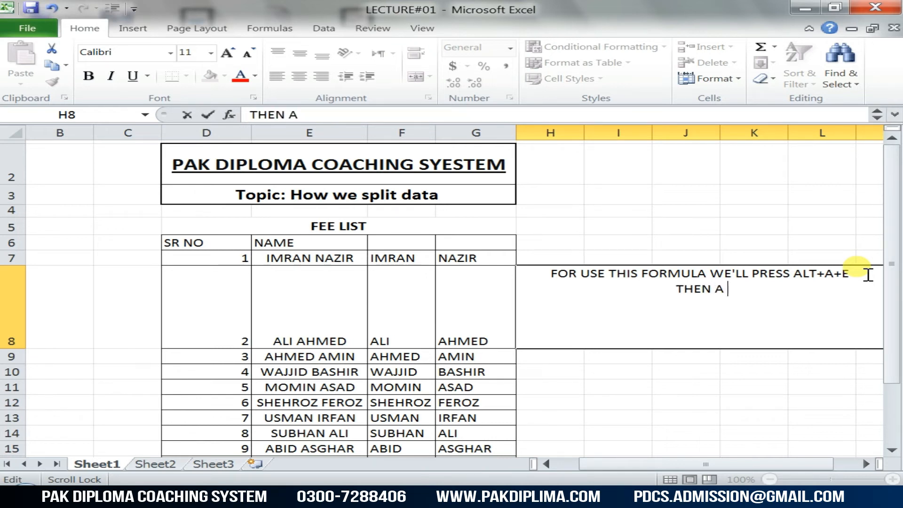
{"action": "type", "text": " DAI"}
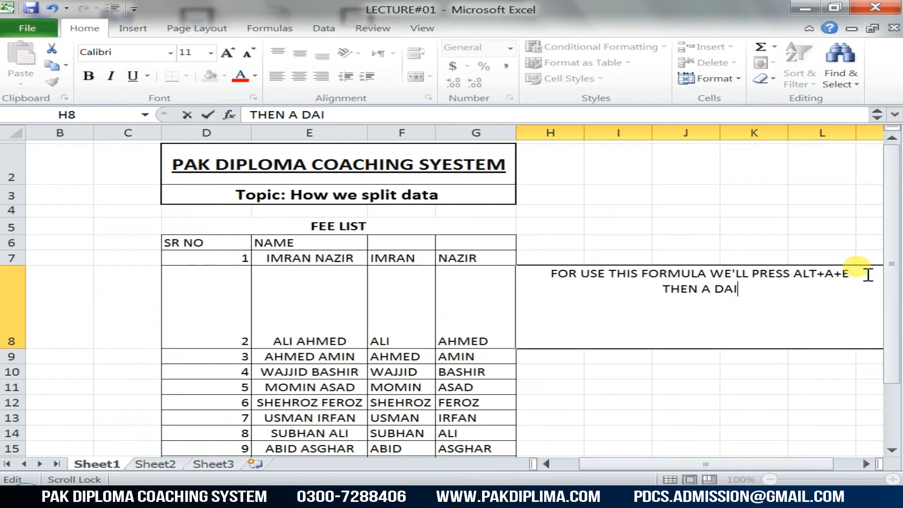
{"action": "type", "text": "LOGUE"}
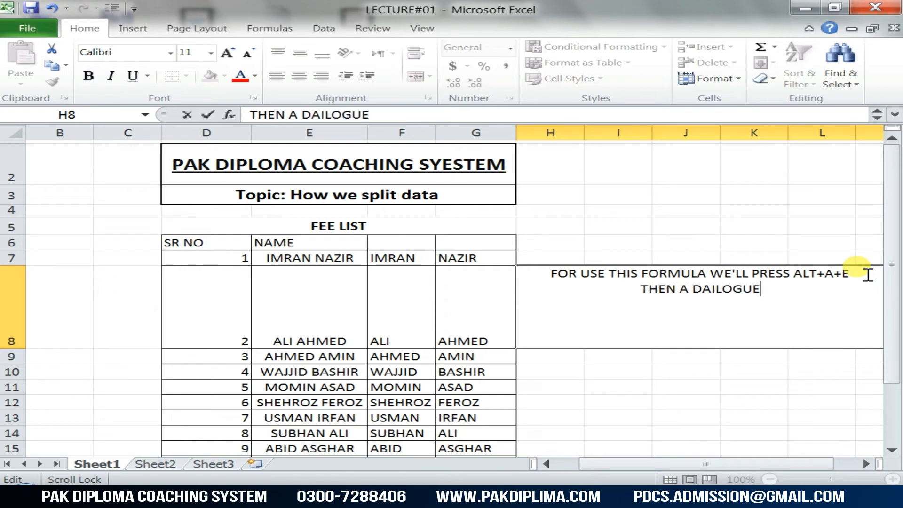
{"action": "type", "text": " BO"}
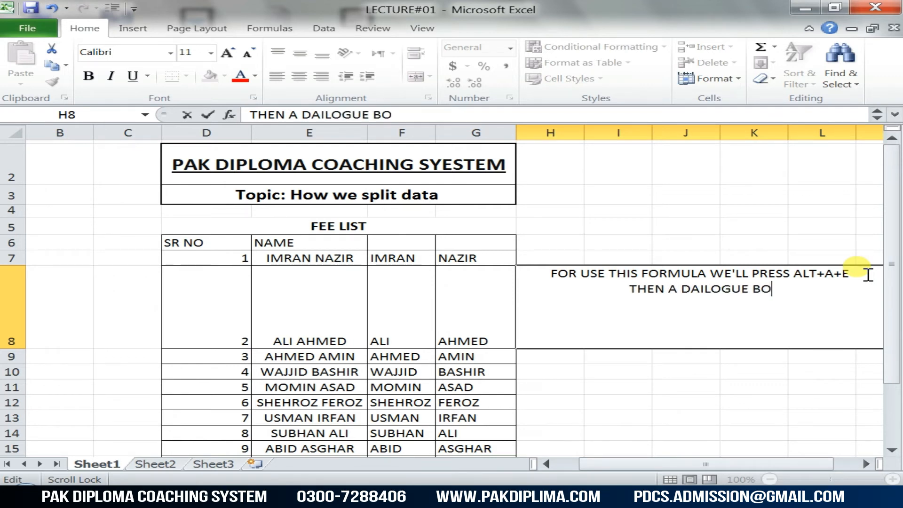
{"action": "type", "text": "X OPEN "}
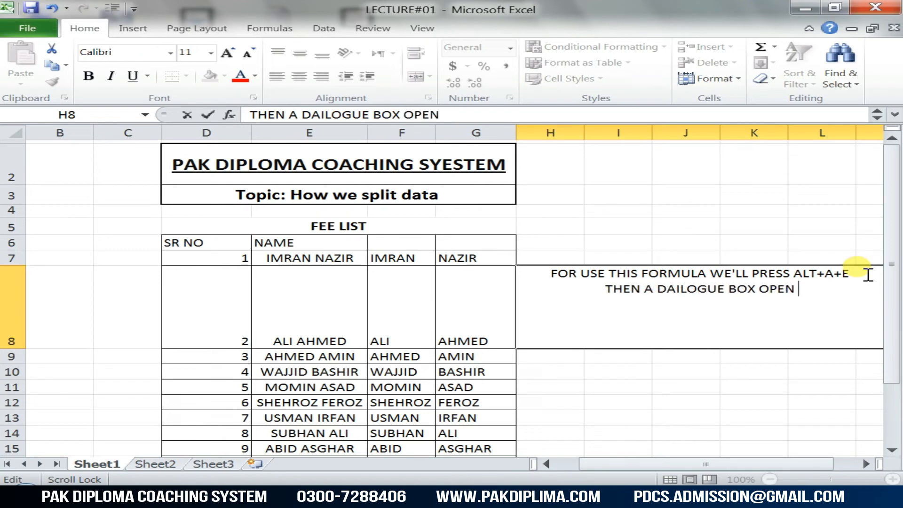
{"action": "type", "text": "ON YOU"}
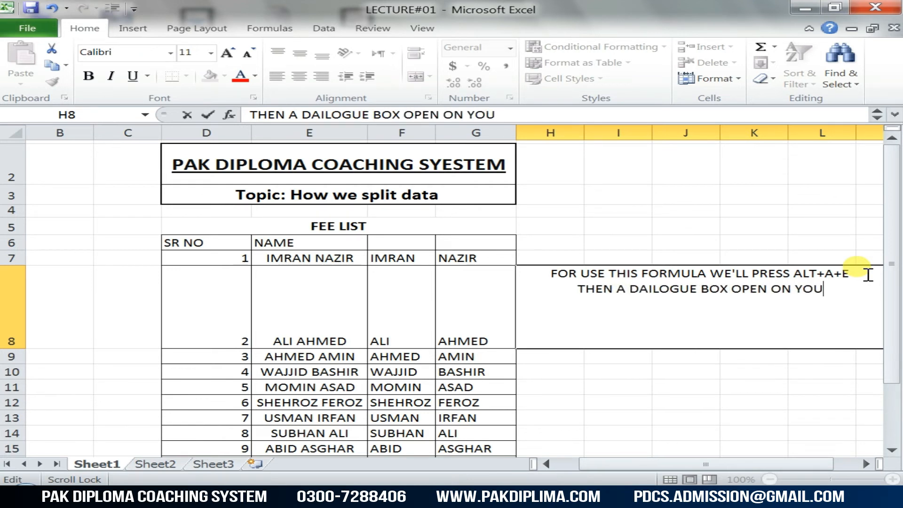
{"action": "type", "text": "R SCREEN "}
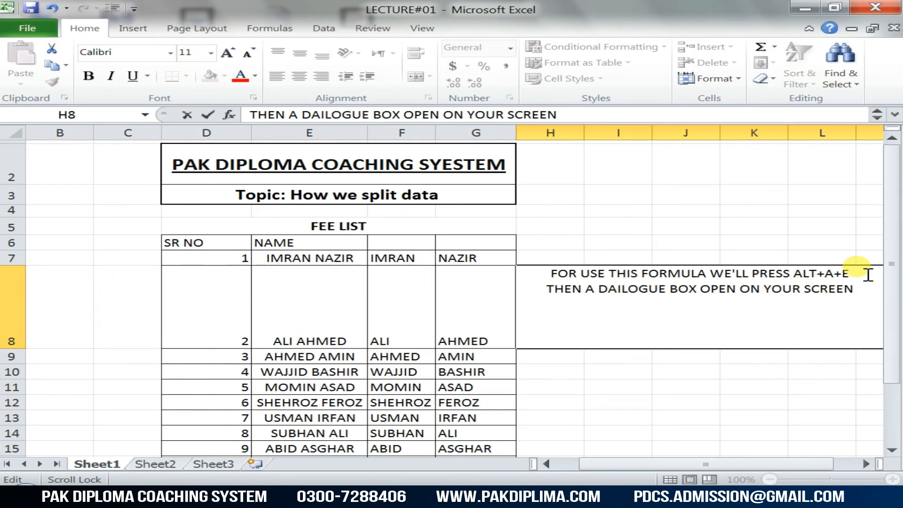
{"action": "type", "text": "NOW"}
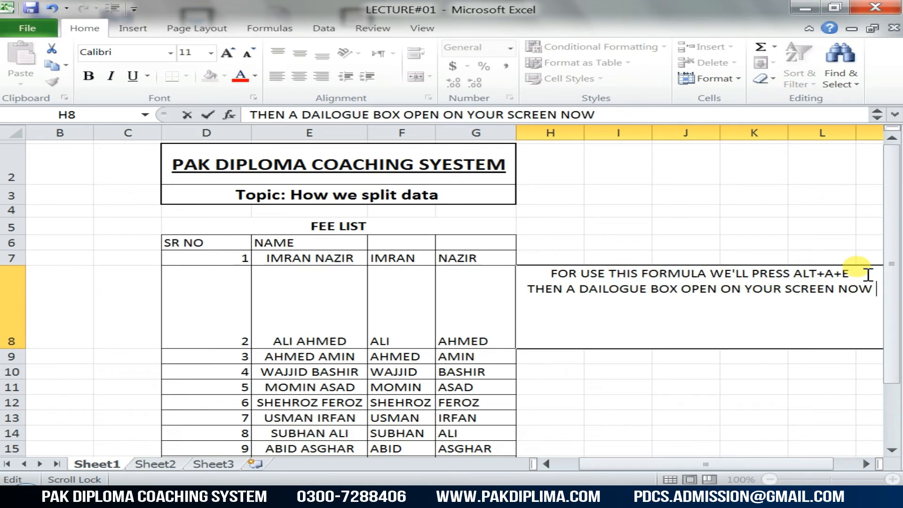
{"action": "key", "text": "BackSpace"}
{"action": "key", "text": "BackSpace"}
{"action": "key", "text": "BackSpace"}
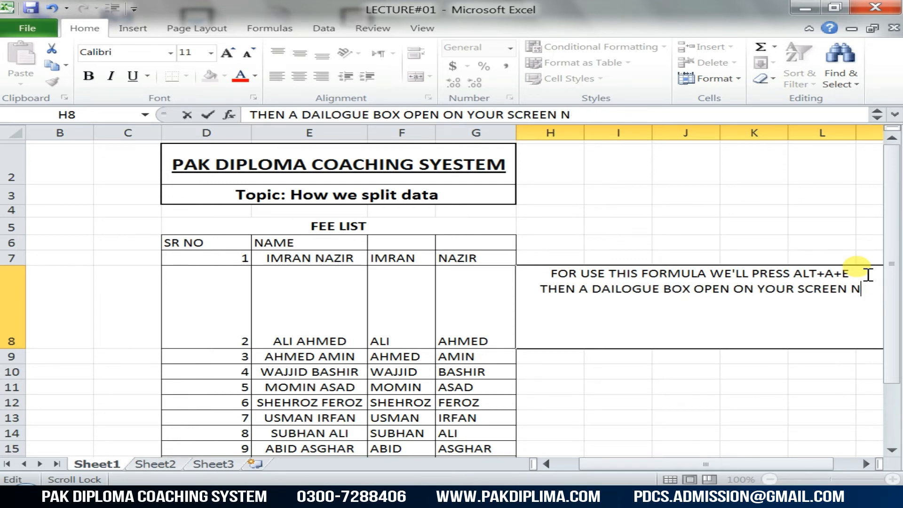
- Clear the split first and last names from F8 down to row 17 in columns F and G
{"action": "scroll", "coordinate": [517, 275], "scroll_direction": "down", "scroll_amount": 2}
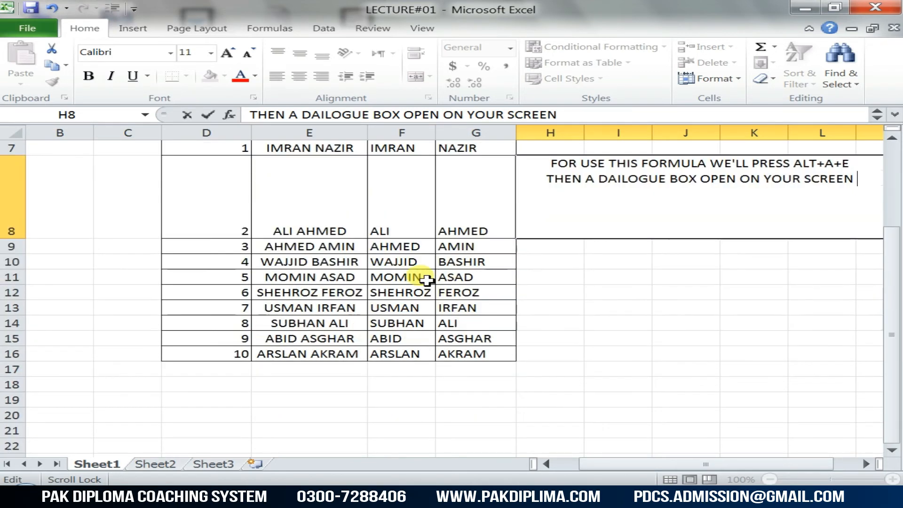
{"action": "left_click_drag", "start_coordinate": [380, 218], "coordinate": [468, 356]}
{"action": "key", "text": "Delete"}
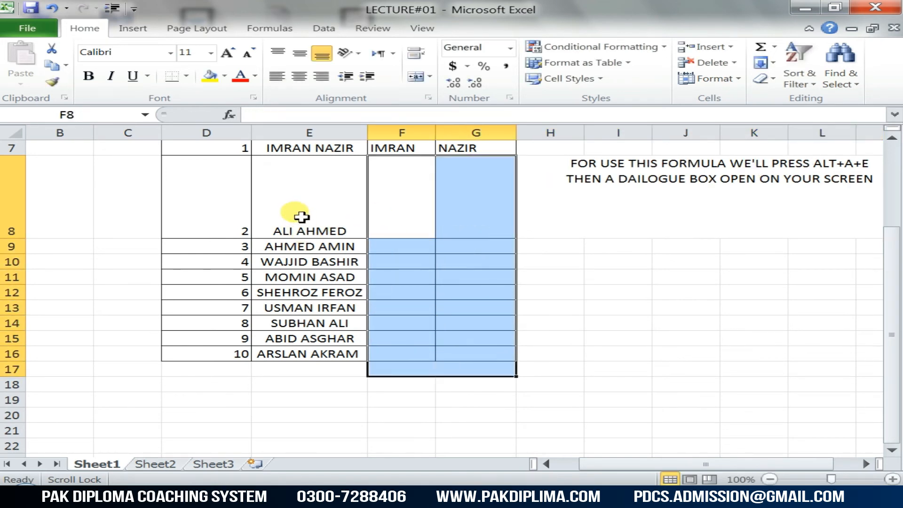
- Start a Text to Columns conversion of the full names in E8:E16 as delimited data with Tab and Space delimiters
{"action": "left_click_drag", "start_coordinate": [298, 213], "coordinate": [321, 358]}
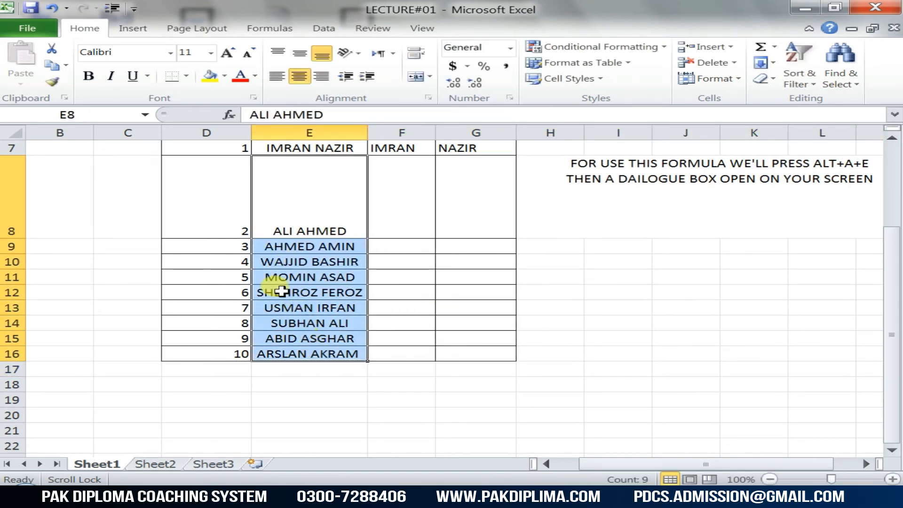
{"action": "key", "text": "alt+a"}
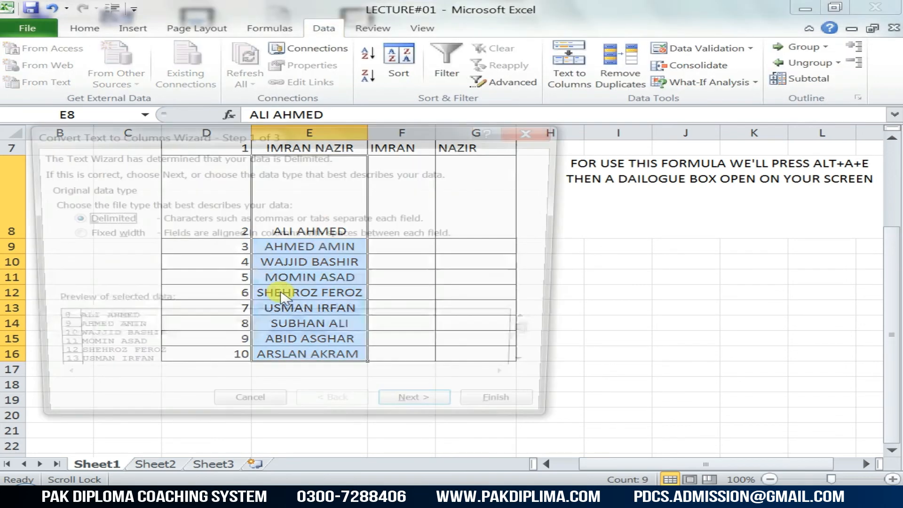
{"action": "key", "text": "e"}
{"action": "left_click_drag", "start_coordinate": [175, 129], "coordinate": [175, 82]}
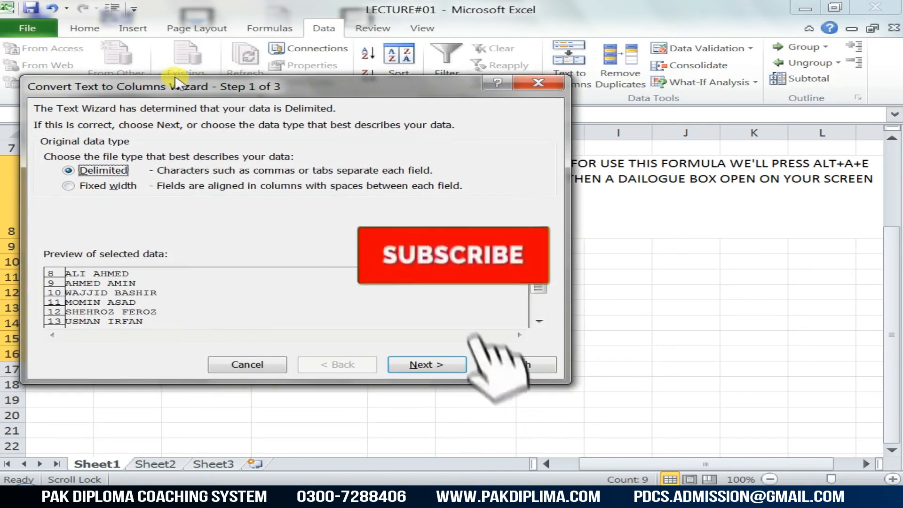
{"action": "left_click", "coordinate": [428, 365]}
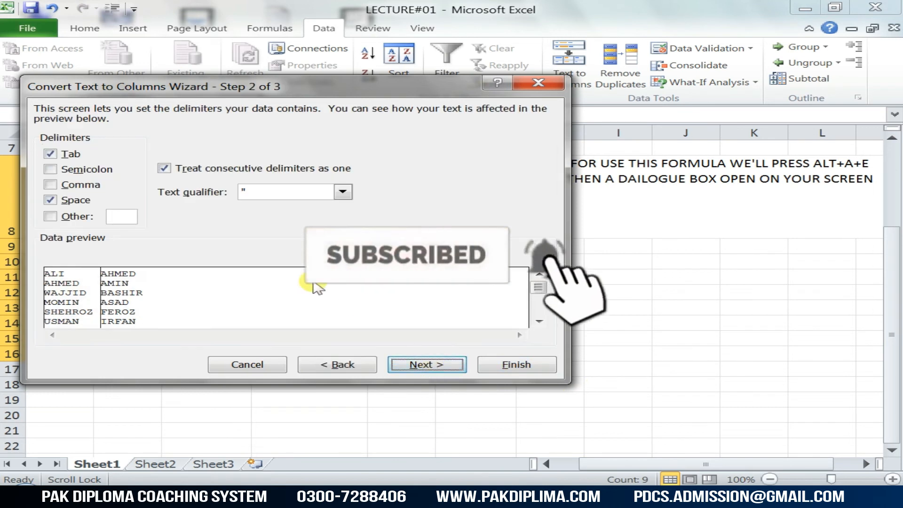
{"action": "left_click", "coordinate": [51, 199]}
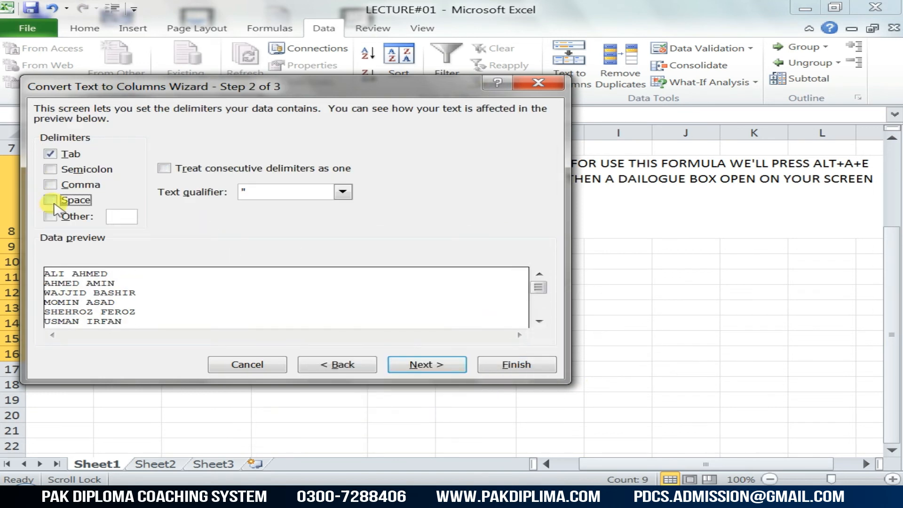
{"action": "left_click", "coordinate": [50, 200]}
{"action": "left_click", "coordinate": [426, 365]}
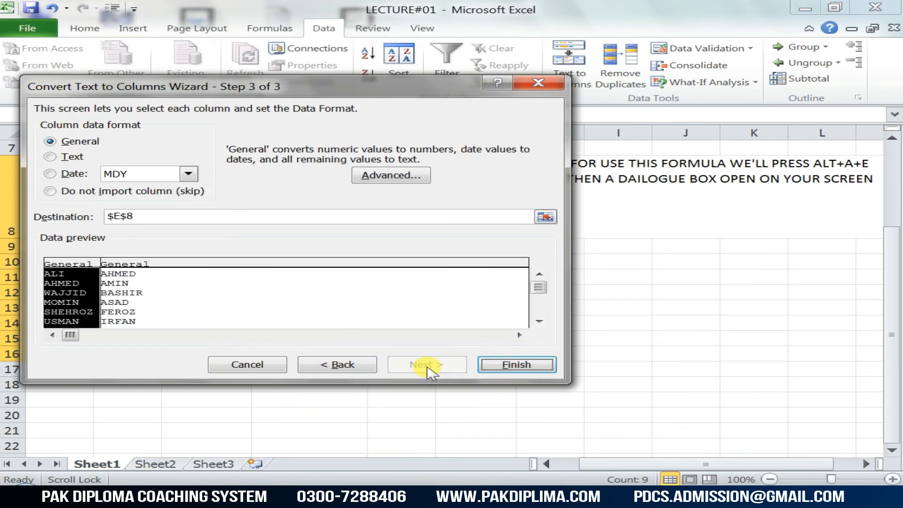
- Replace the conversion's destination with cell F8 and finish the split, accepting replacement of the destination contents
{"action": "double_click", "coordinate": [127, 217]}
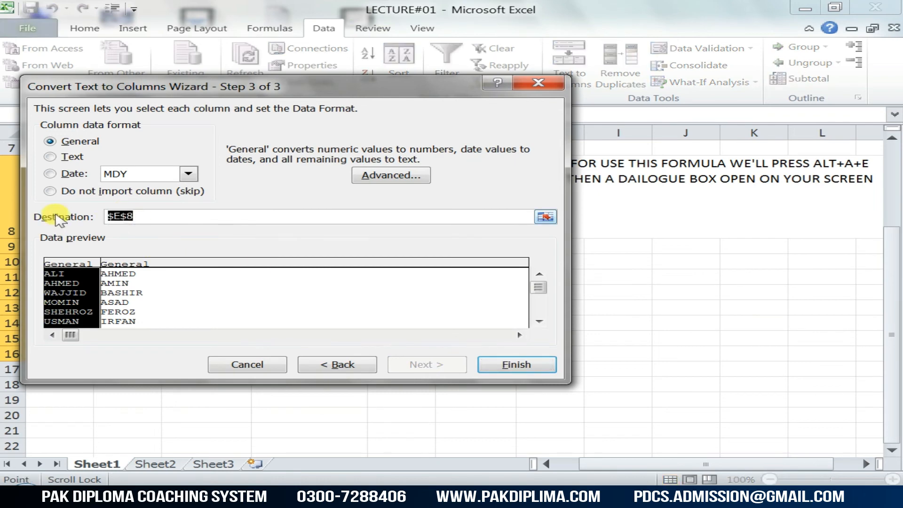
{"action": "key", "text": "BackSpace"}
{"action": "left_click_drag", "start_coordinate": [292, 86], "coordinate": [332, 102]}
{"action": "left_click", "coordinate": [382, 234]}
{"action": "left_click", "coordinate": [595, 382]}
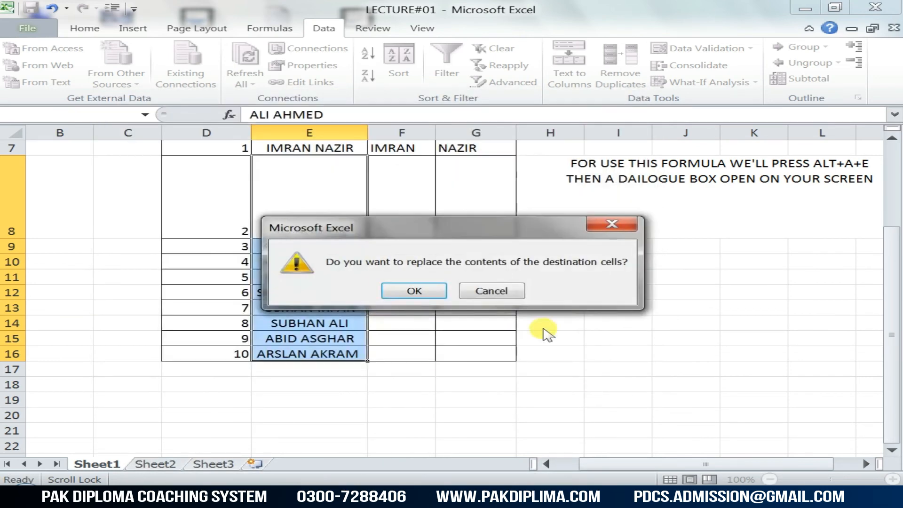
{"action": "left_click", "coordinate": [413, 290]}
{"action": "left_click", "coordinate": [645, 187]}
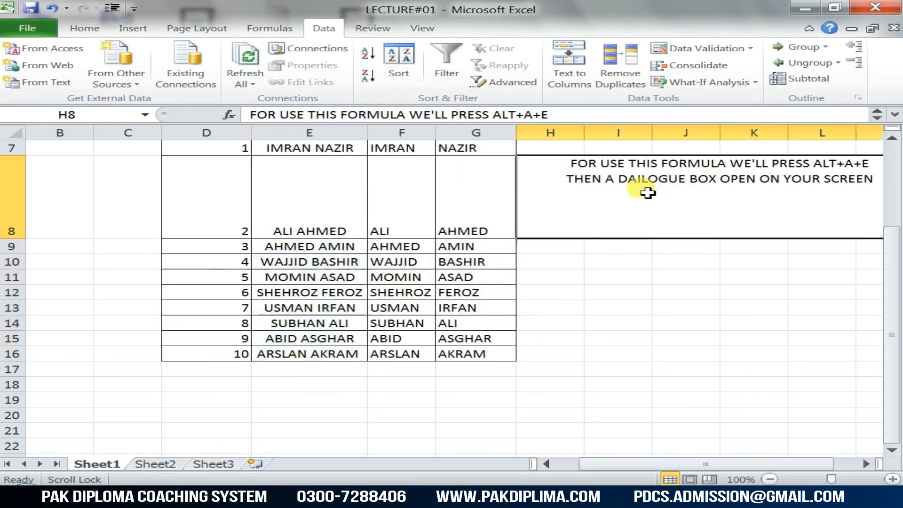
{"action": "double_click", "coordinate": [649, 191]}
{"action": "key", "text": "Return"}
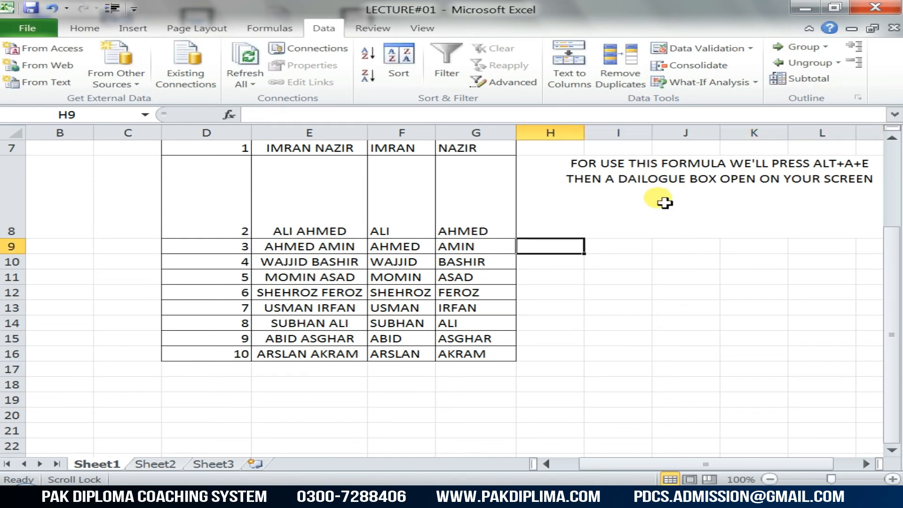
- Append two more lines to the note in H8, "LIKE IT" and "THANKS FOR WATCHING"
{"action": "left_click", "coordinate": [654, 197]}
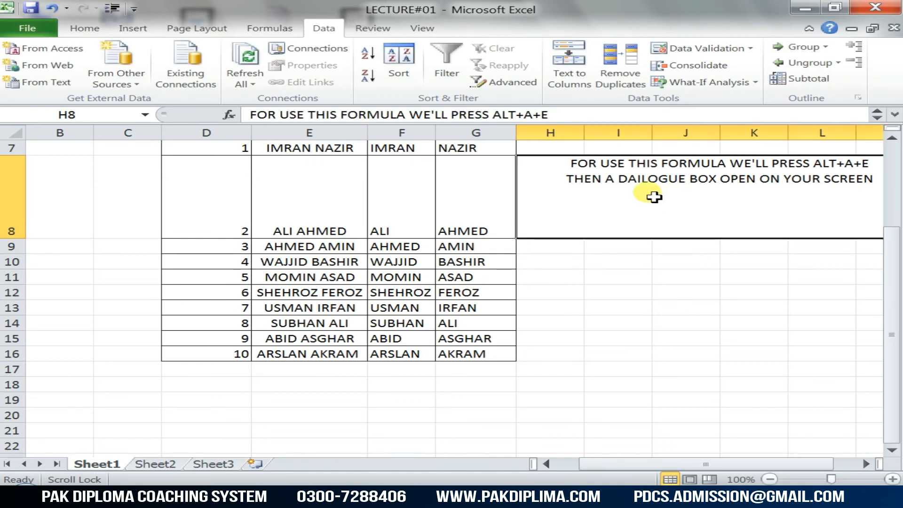
{"action": "double_click", "coordinate": [653, 197]}
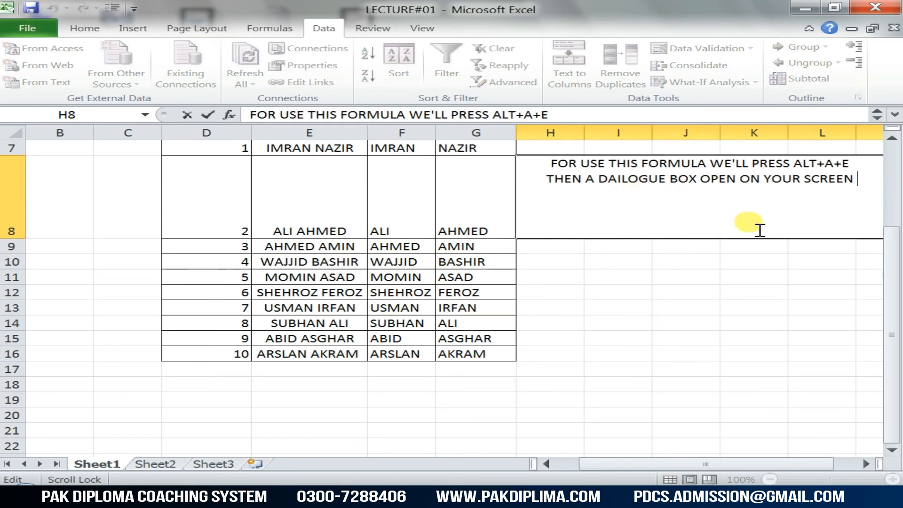
{"action": "key", "text": "alt+Return"}
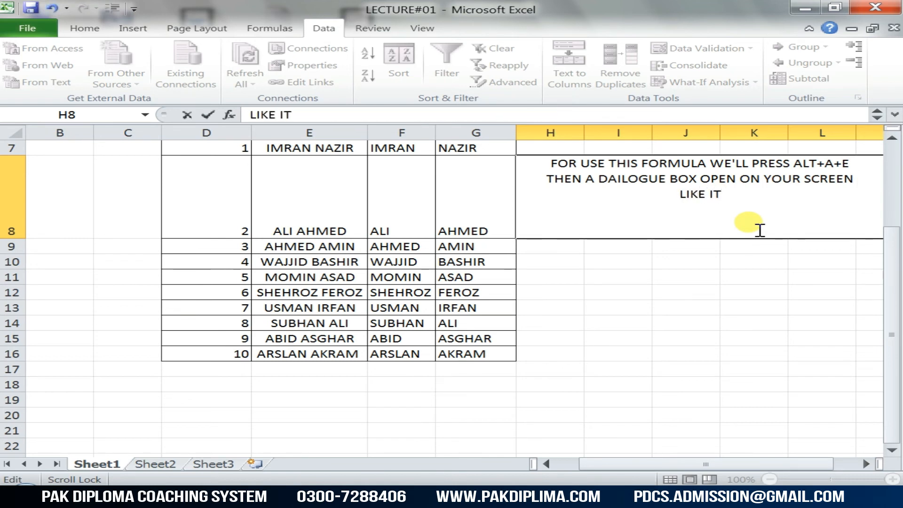
{"action": "key", "text": "alt+Return"}
{"action": "type", "text": "THANKS"}
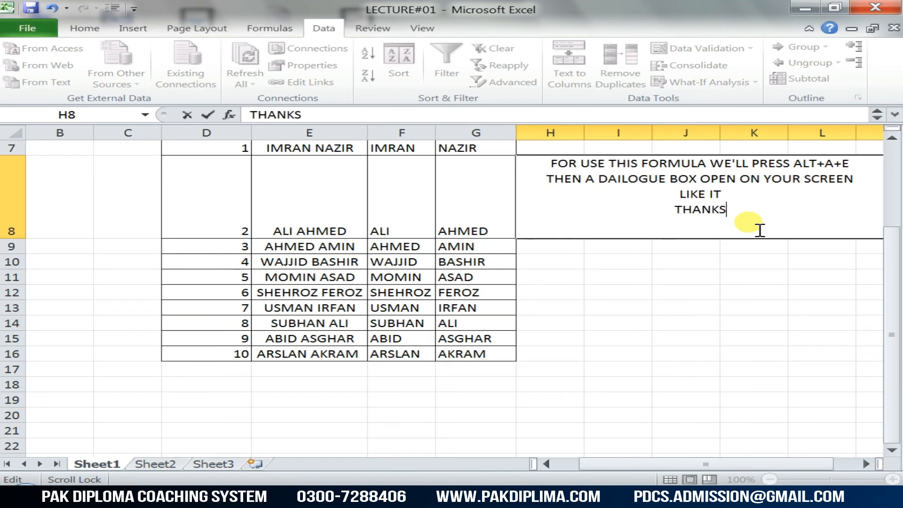
{"action": "type", "text": " FOR WATCHING"}
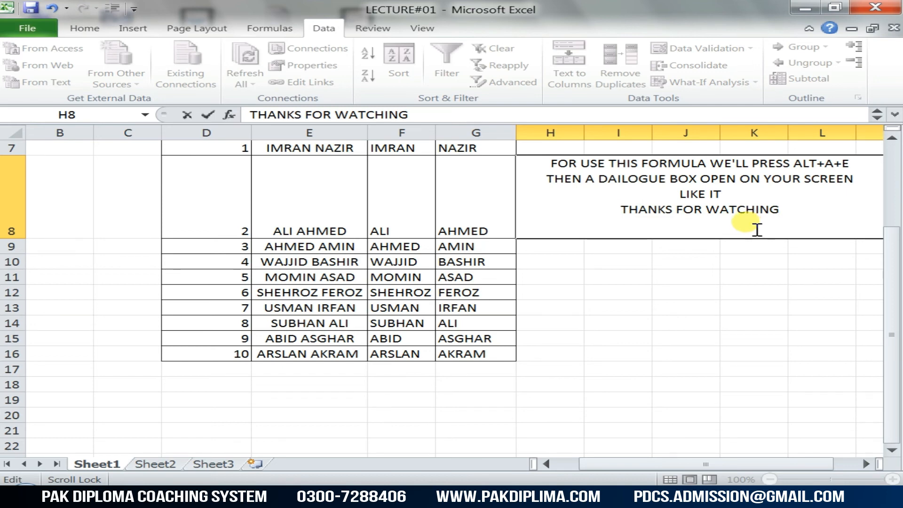
{"action": "left_click", "coordinate": [611, 277]}
{"action": "scroll", "coordinate": [579, 307], "scroll_direction": "up", "scroll_amount": 1}
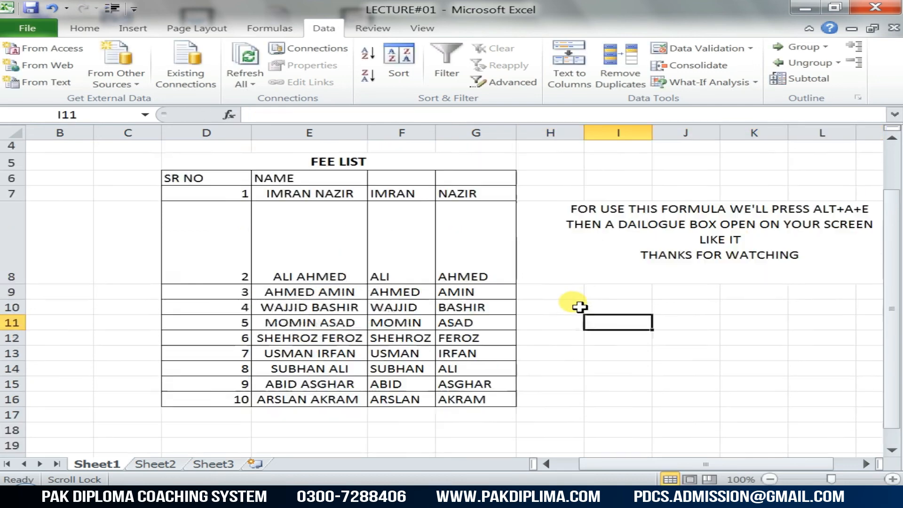
{"action": "scroll", "coordinate": [579, 307], "scroll_direction": "up", "scroll_amount": 1}
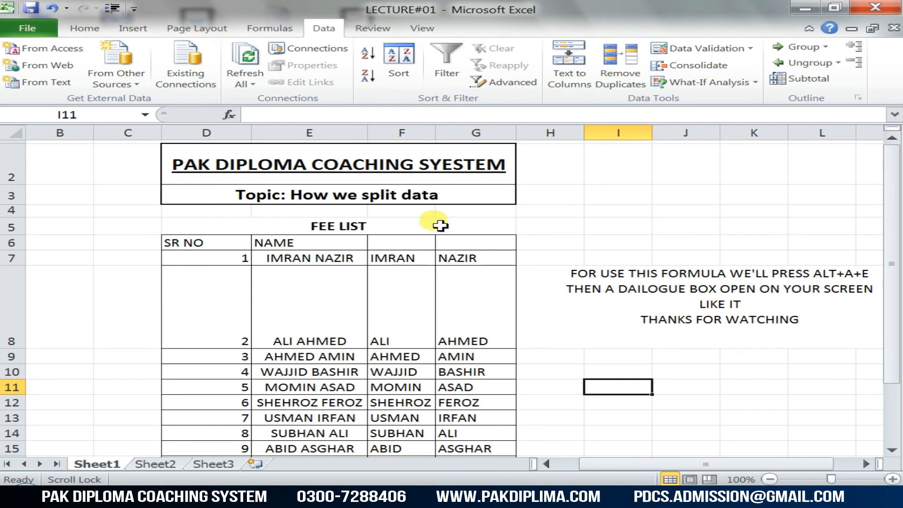
{"action": "left_click", "coordinate": [619, 497]}
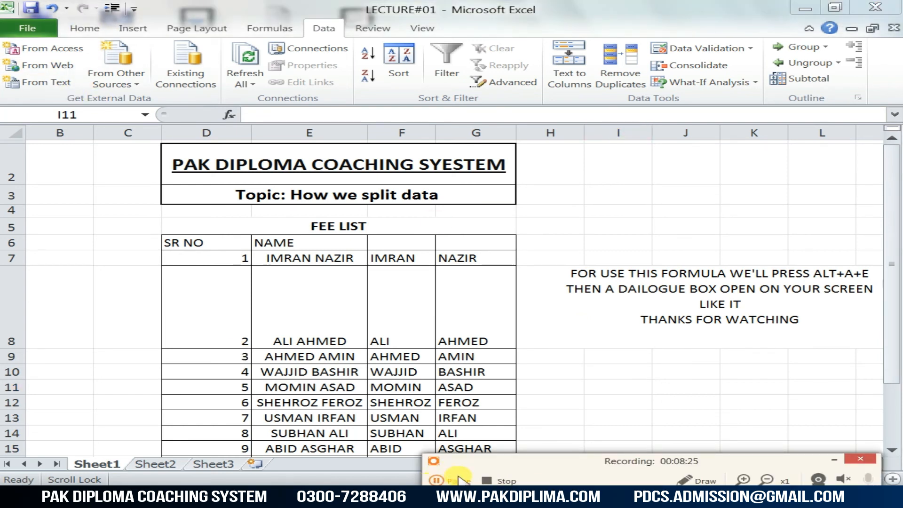
{"action": "left_click", "coordinate": [499, 481]}
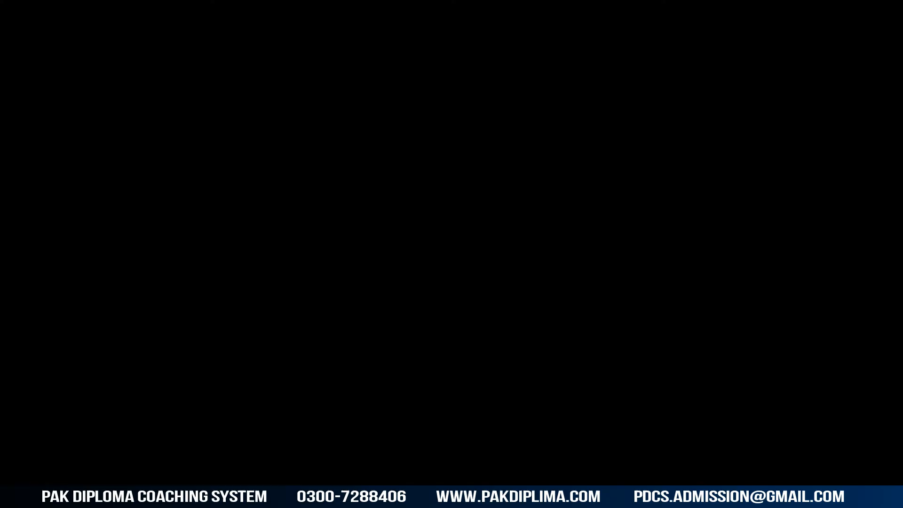